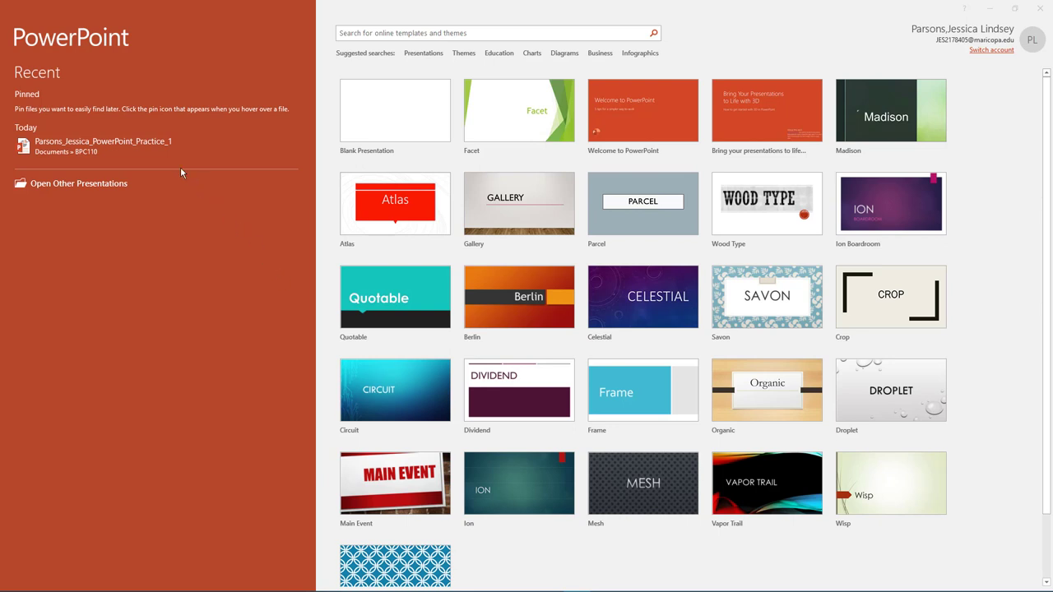
# - Open the recent practice 1 presentation and save a copy in the BPC110 folder with the file name ending in PowerPoint_Practice_2
pyautogui.click(138, 143)
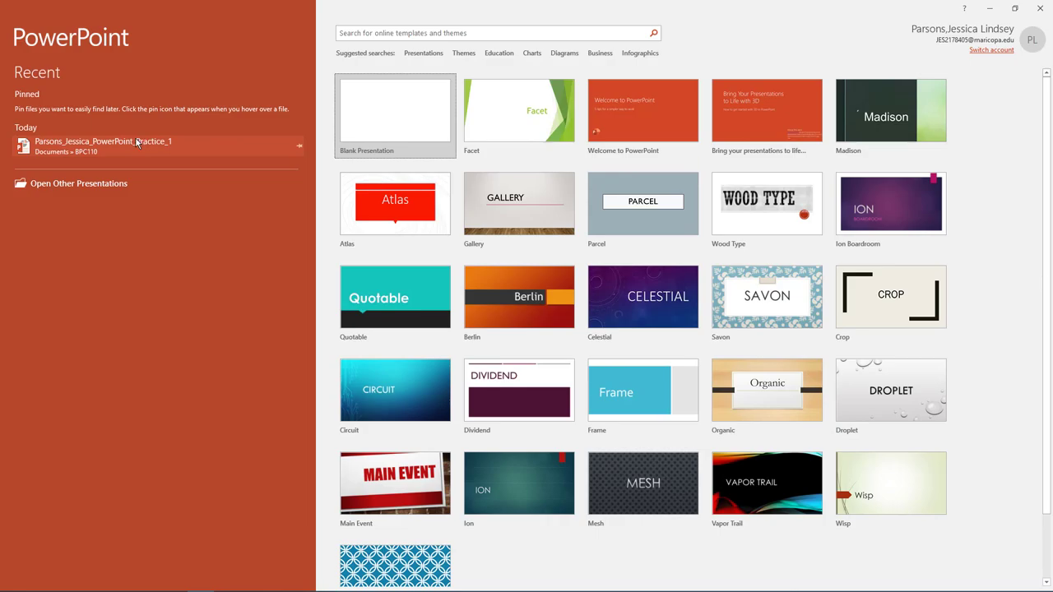
pyautogui.click(136, 141)
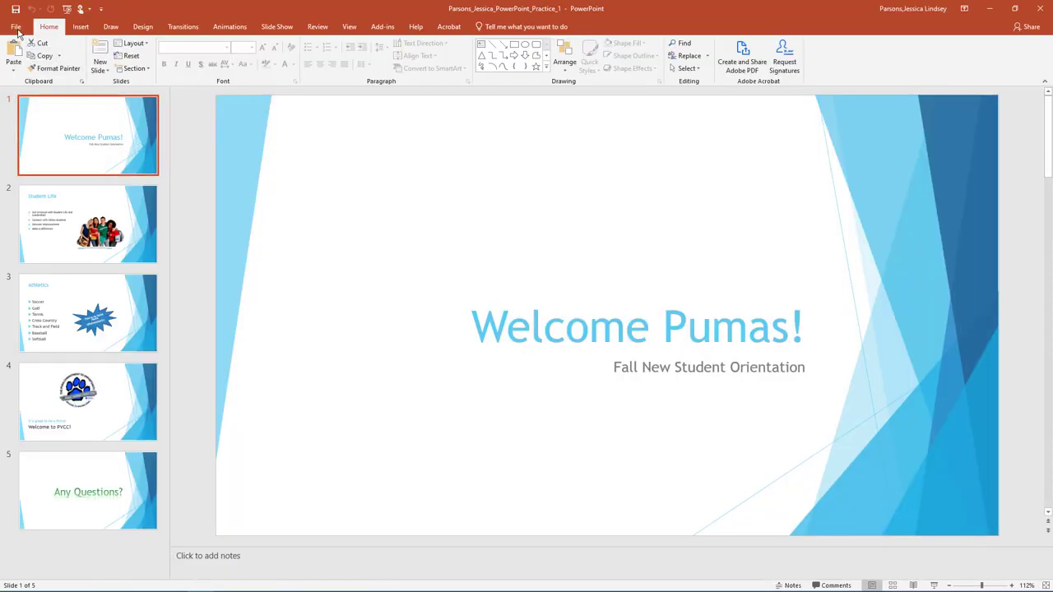
pyautogui.click(17, 30)
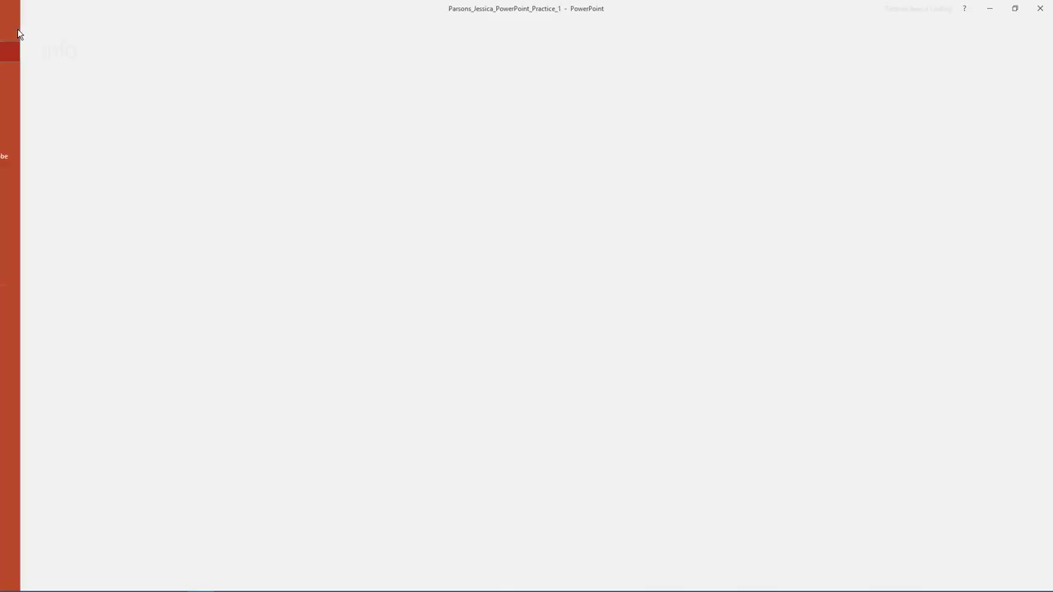
pyautogui.click(24, 135)
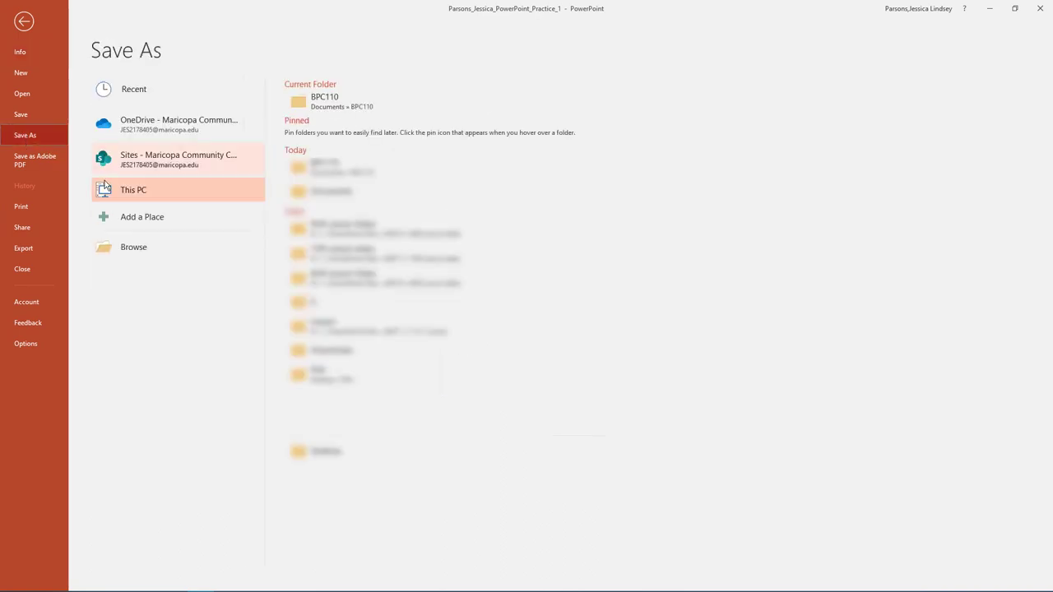
pyautogui.click(137, 251)
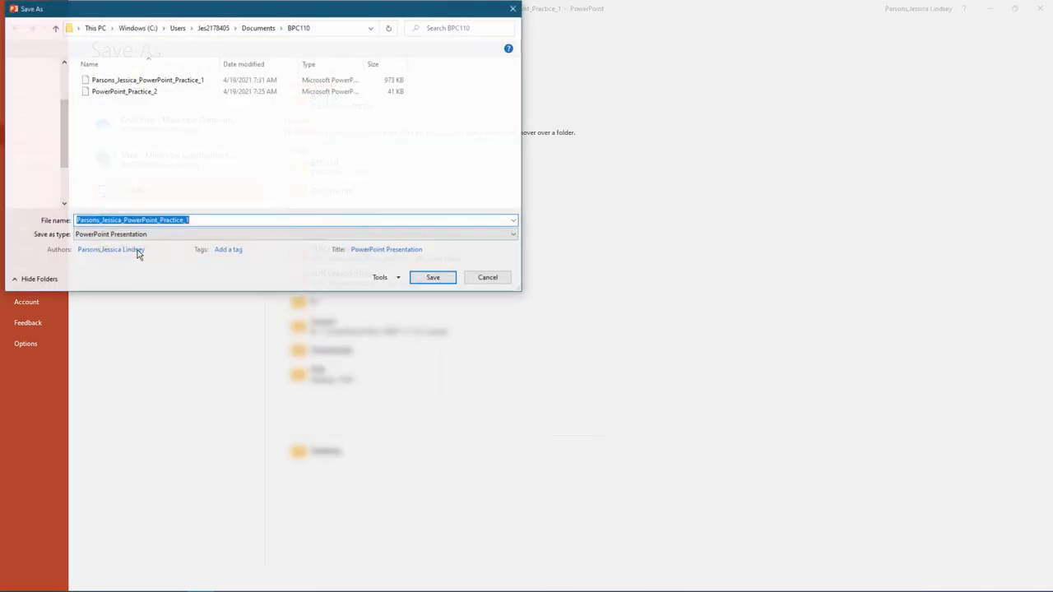
pyautogui.click(193, 221)
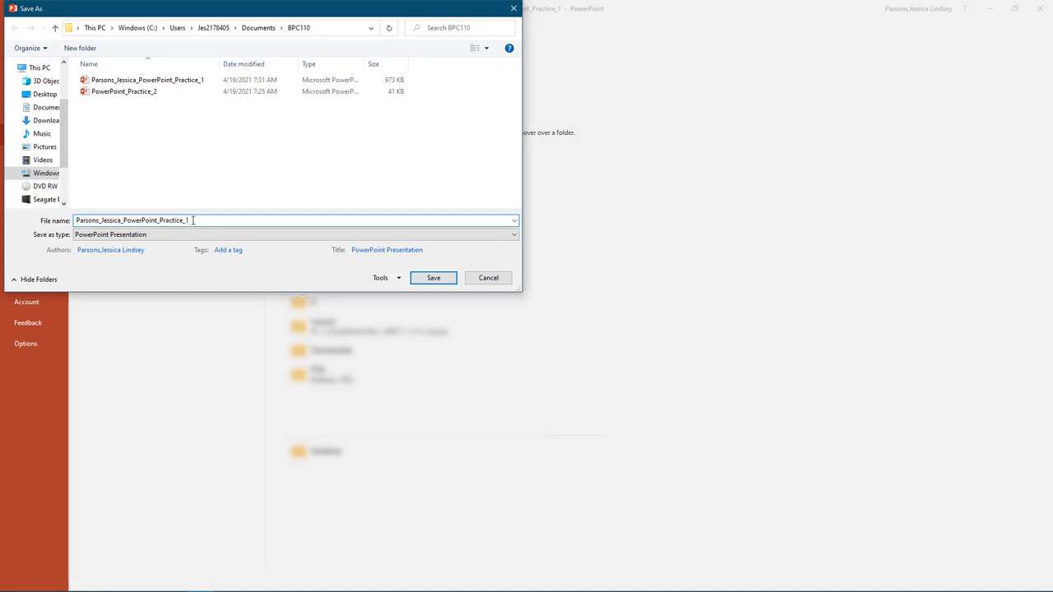
pyautogui.press('BackSpace')
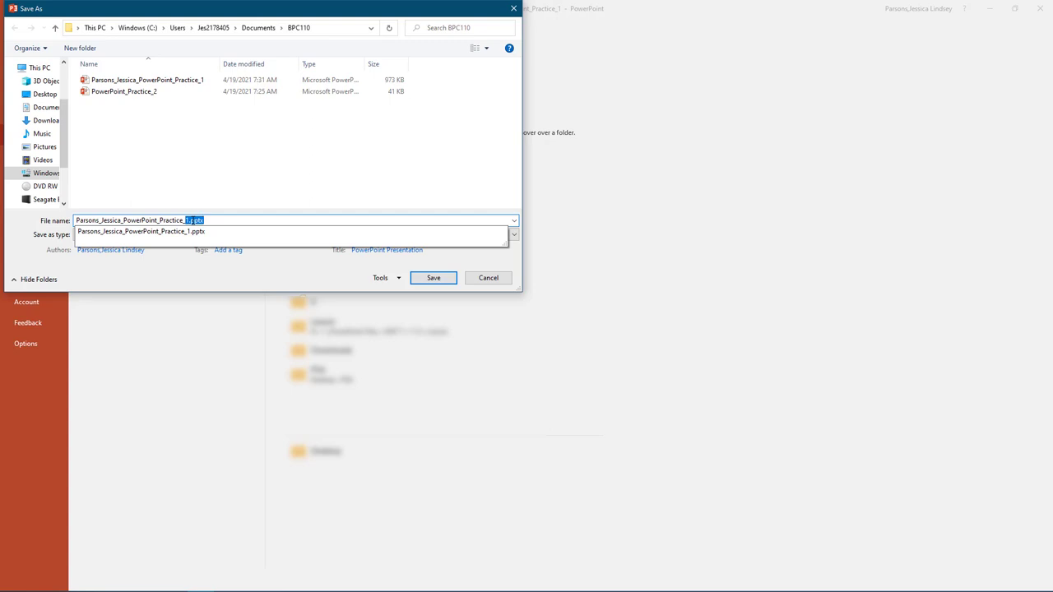
pyautogui.write('2')
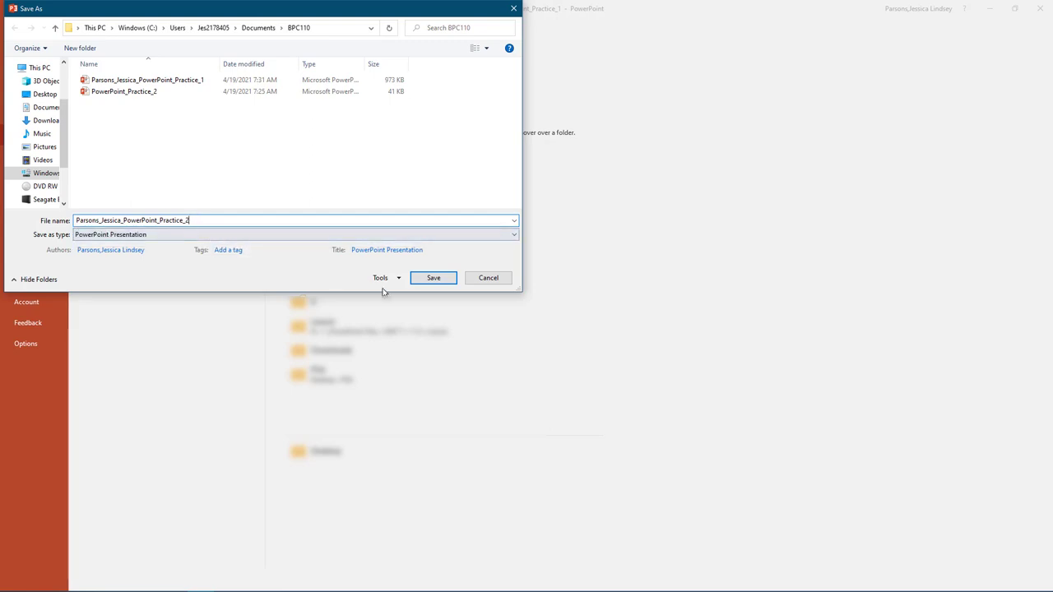
pyautogui.click(434, 279)
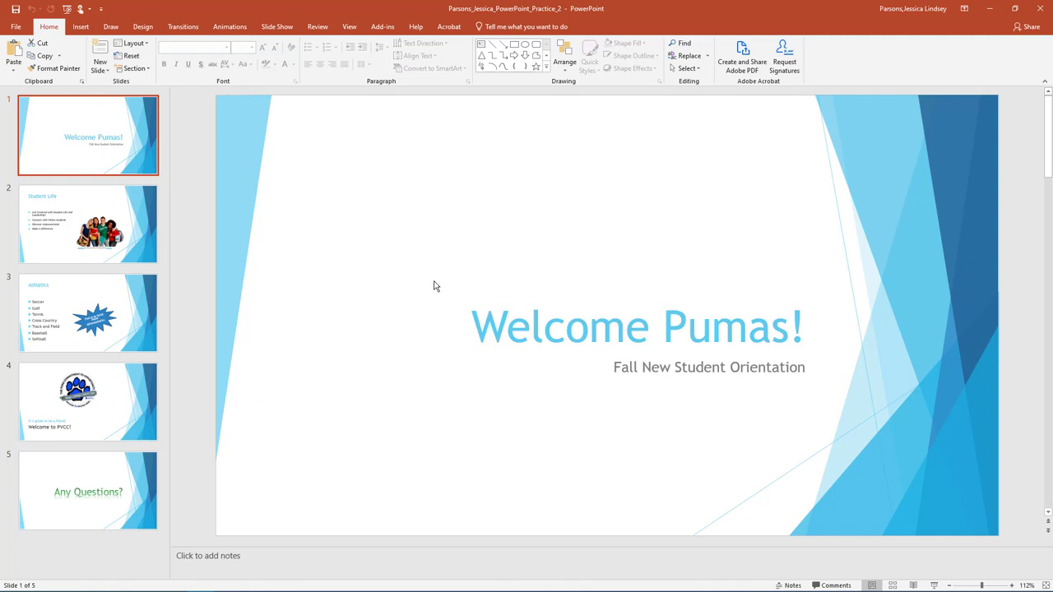
# - Reuse the Fields of Interest and first Peer Leaders slides from PowerPoint_Practice_2, inserting them after the Athletics slide
pyautogui.click(147, 303)
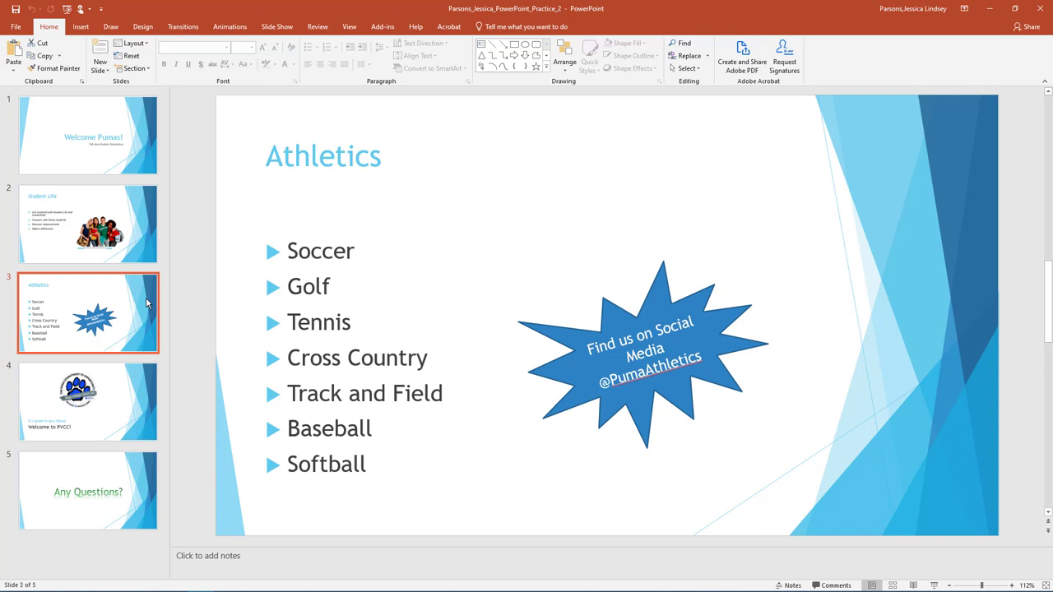
pyautogui.click(100, 70)
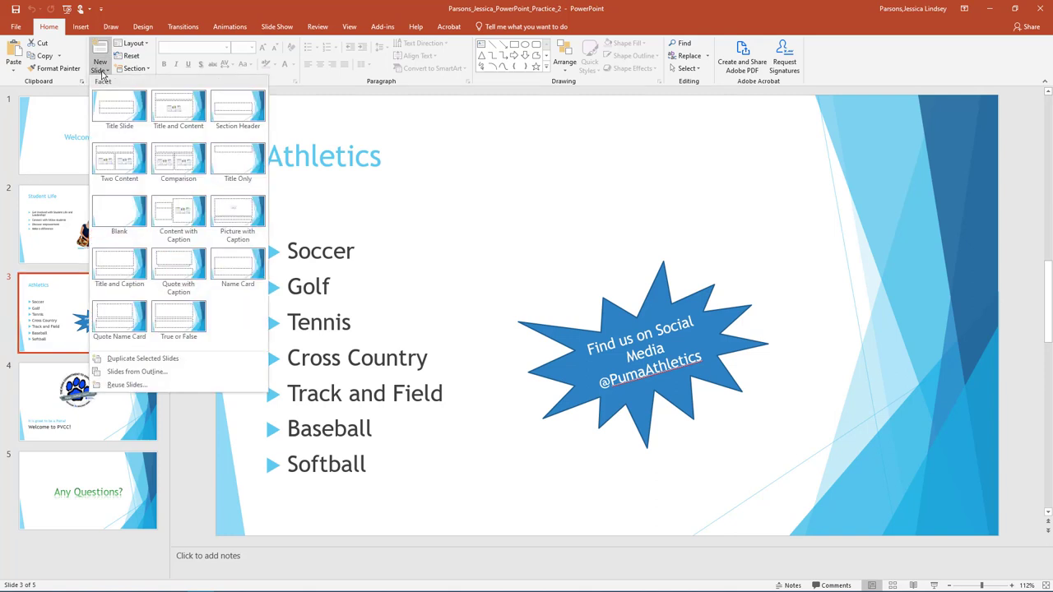
pyautogui.click(132, 384)
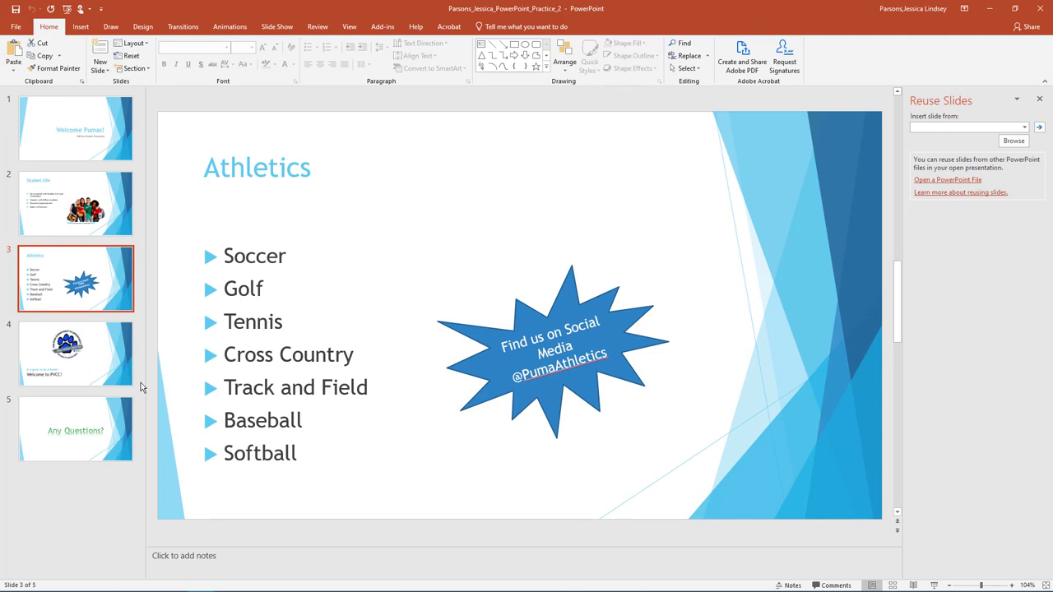
pyautogui.click(1014, 141)
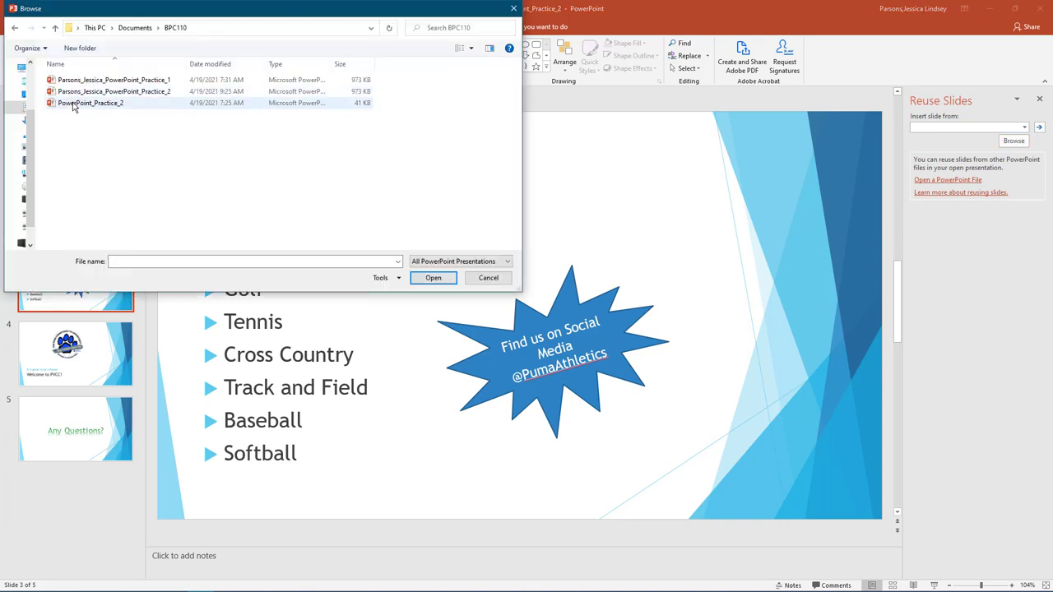
pyautogui.click(72, 105)
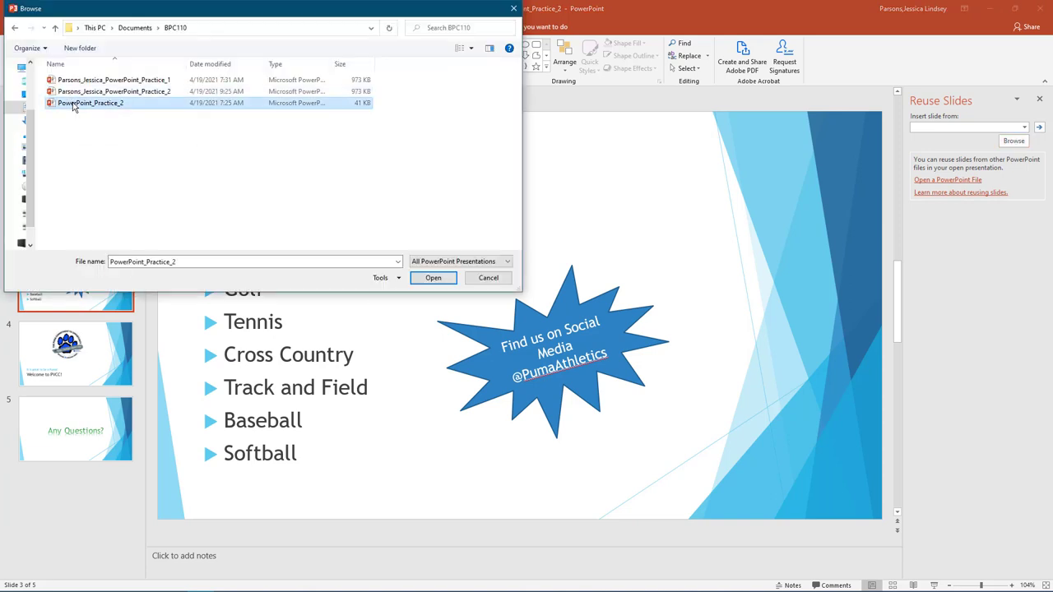
pyautogui.click(423, 279)
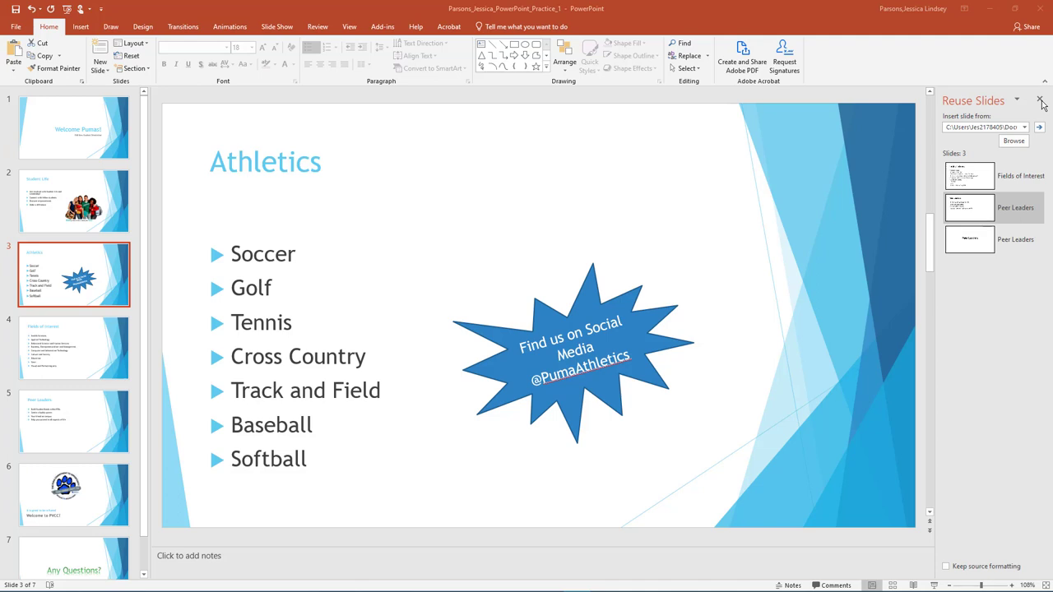
pyautogui.click(1040, 101)
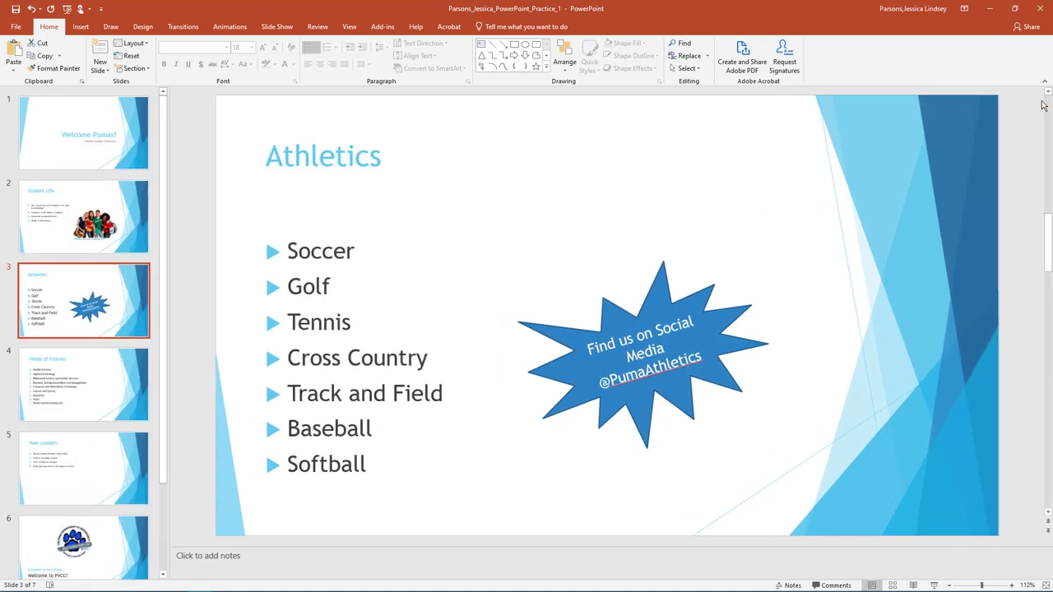
# - In Slide Sorter view, move the Peer Leaders slide between the Student Life and Athletics slides
pyautogui.click(349, 28)
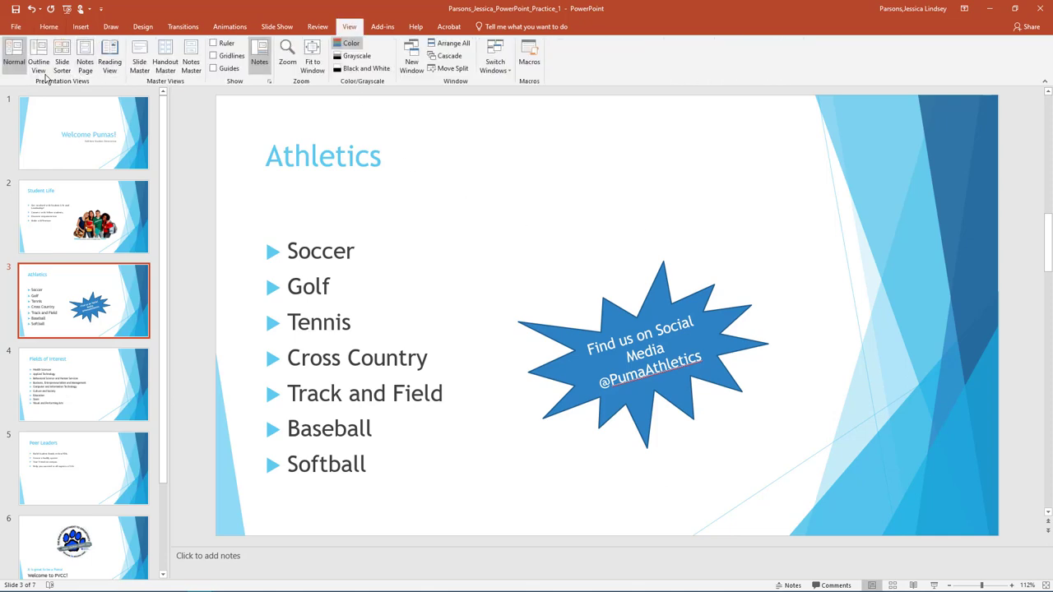
pyautogui.click(62, 69)
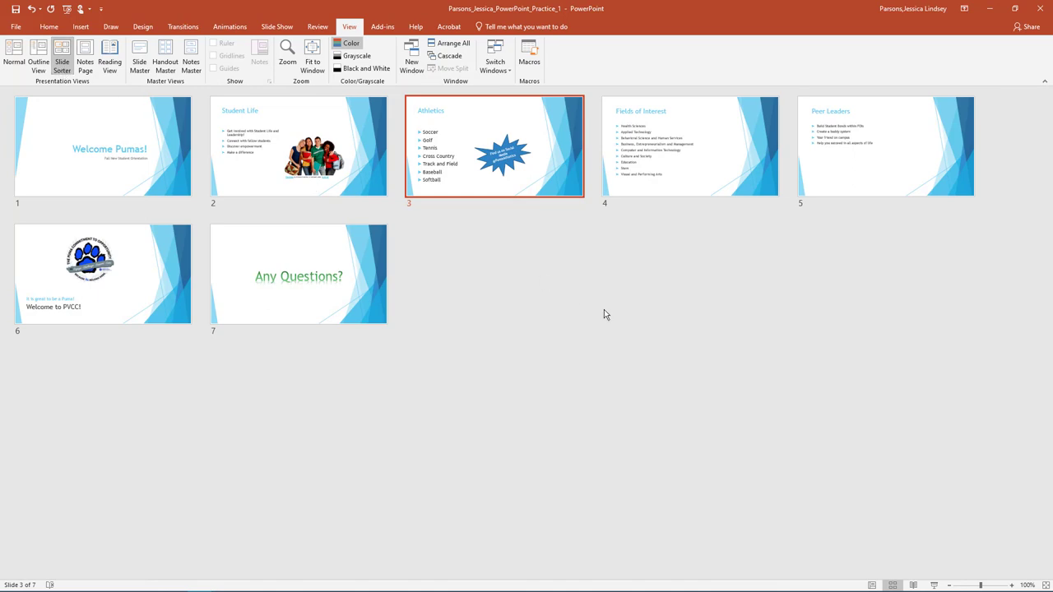
pyautogui.click(1013, 585)
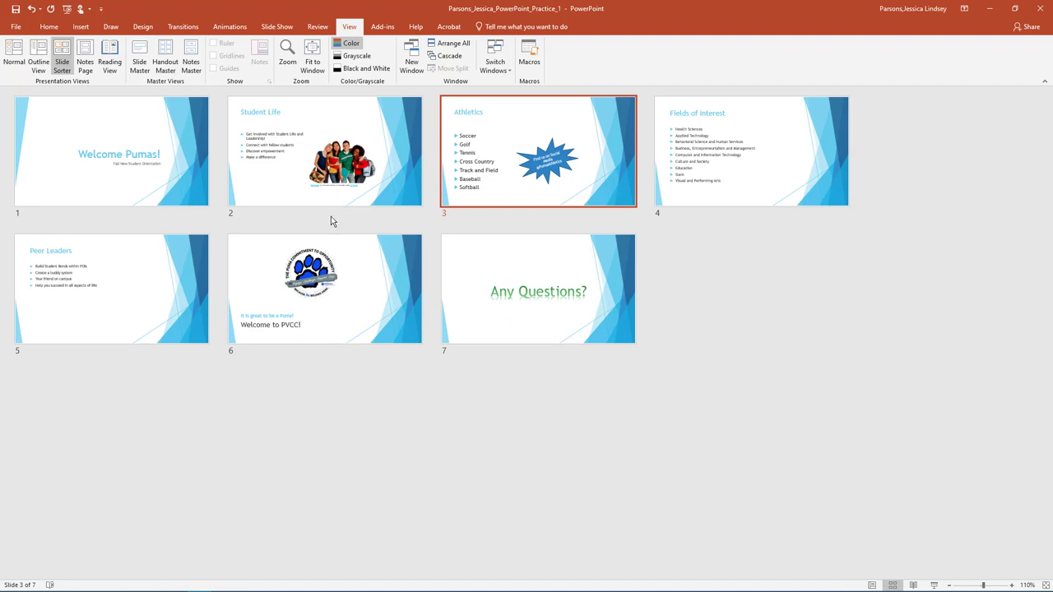
pyautogui.click(116, 308)
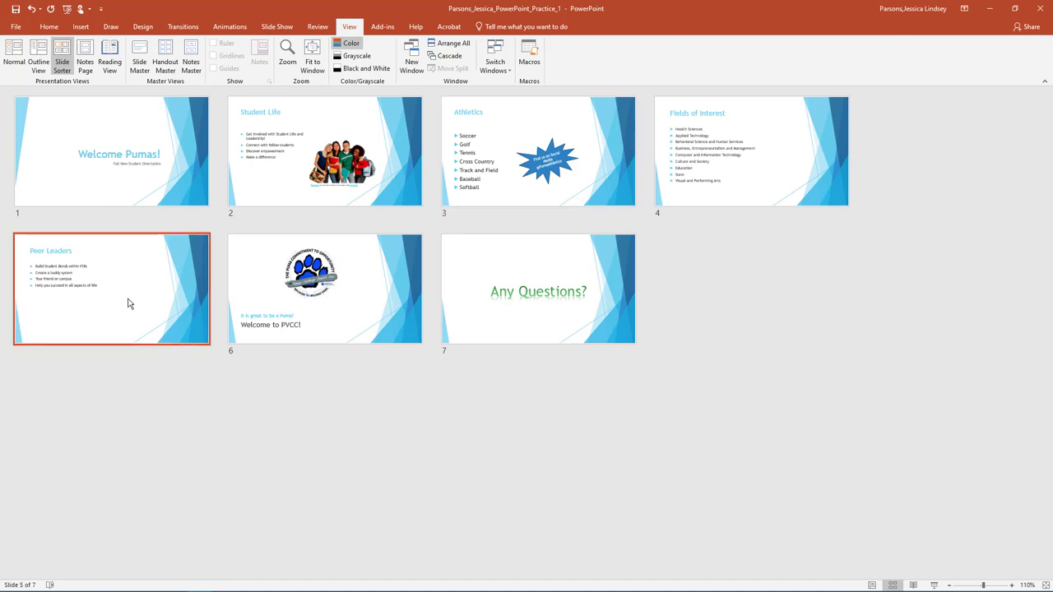
pyautogui.moveTo(128, 303); pyautogui.dragTo(520, 175)
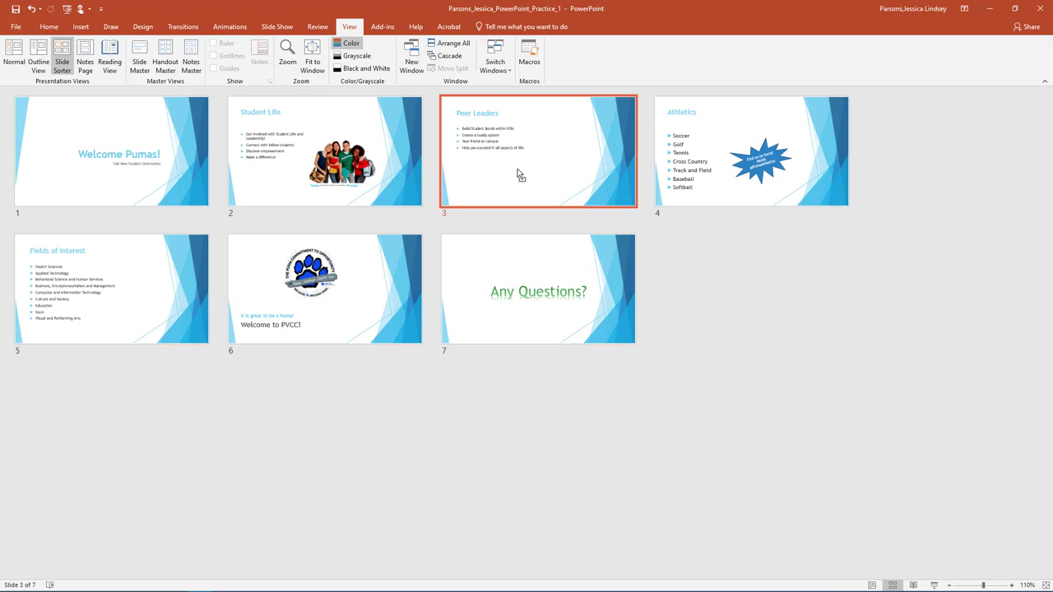
# - Delete the "Any Questions?" slide at the end of the presentation
pyautogui.click(491, 279)
pyautogui.rightClick(491, 279)
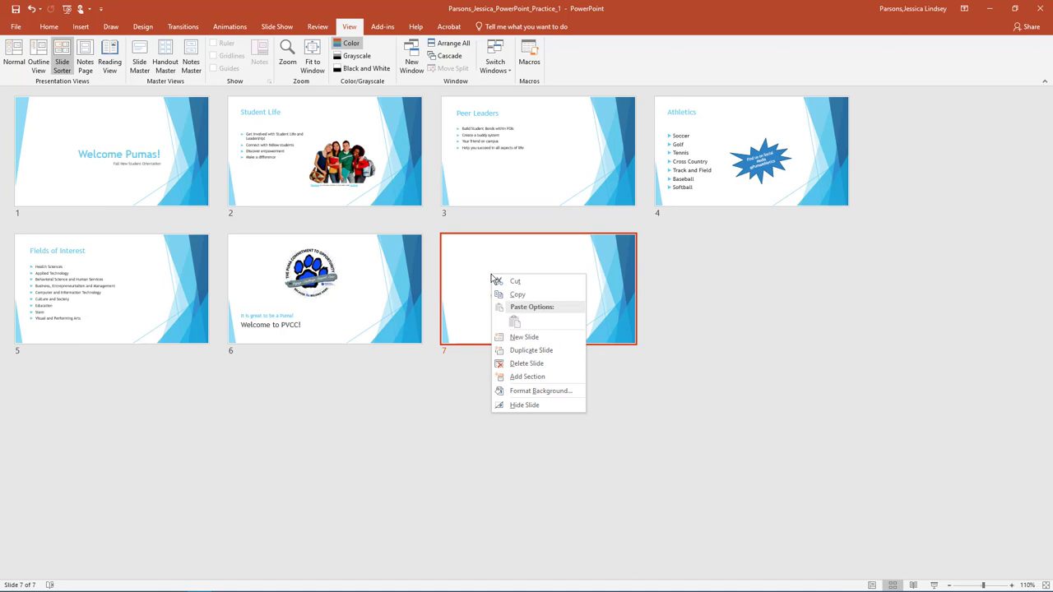
pyautogui.click(527, 363)
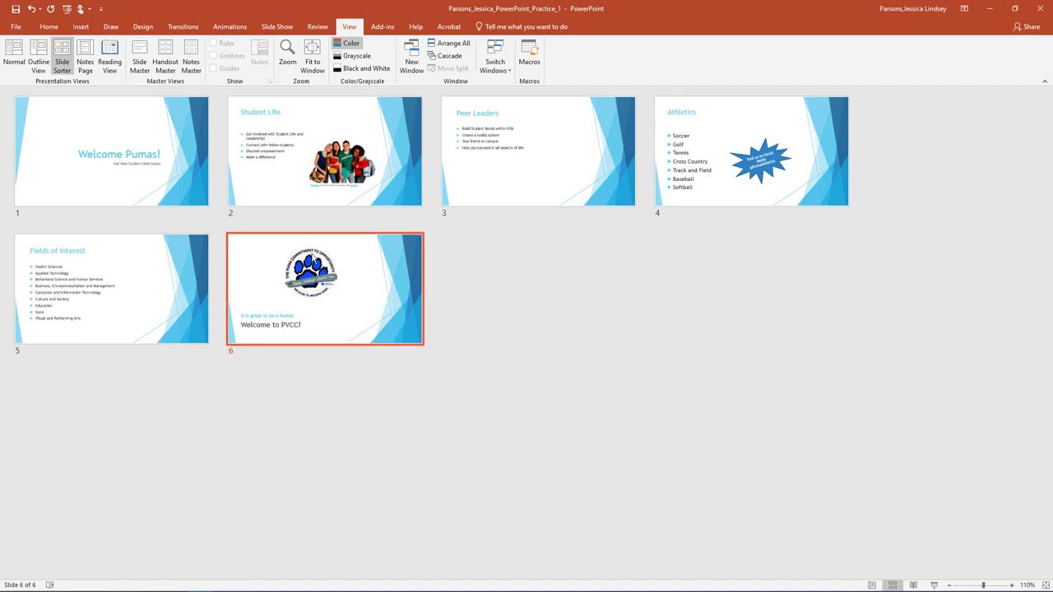
# - Apply the Fade transition to the "Welcome Pumas!" title slide and the closing "Welcome to PVCC!" slide
pyautogui.click(141, 151)
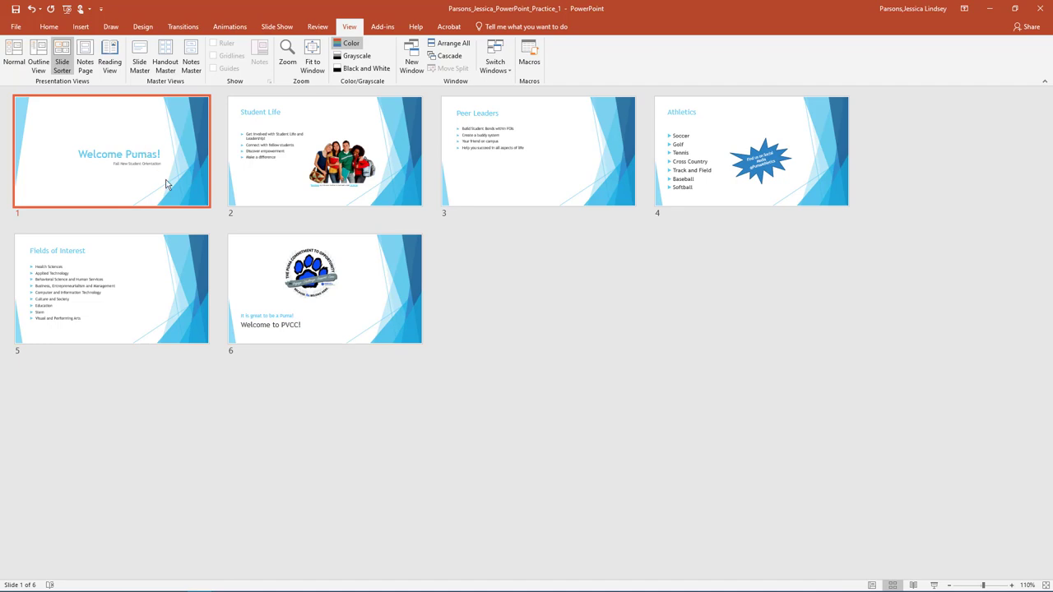
pyautogui.keyDown('ctrl'); pyautogui.click(292, 296); pyautogui.keyUp('ctrl')
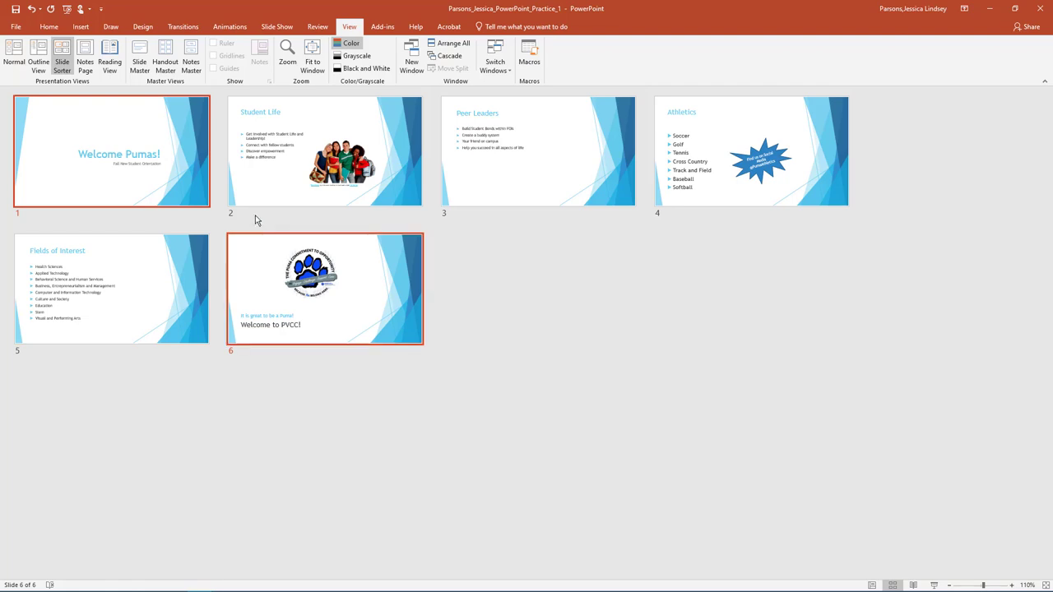
pyautogui.click(180, 28)
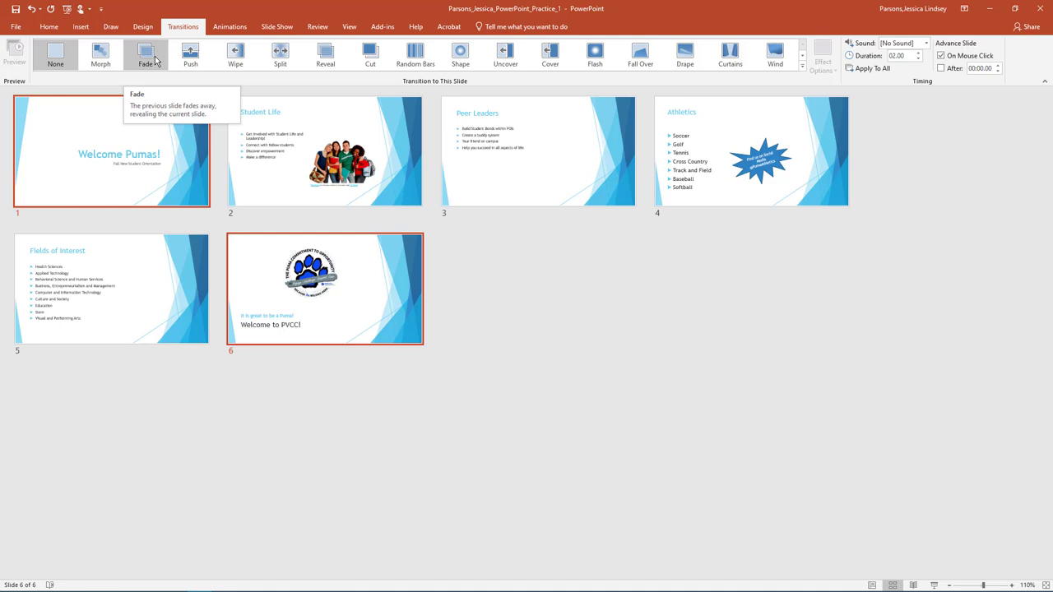
pyautogui.click(146, 56)
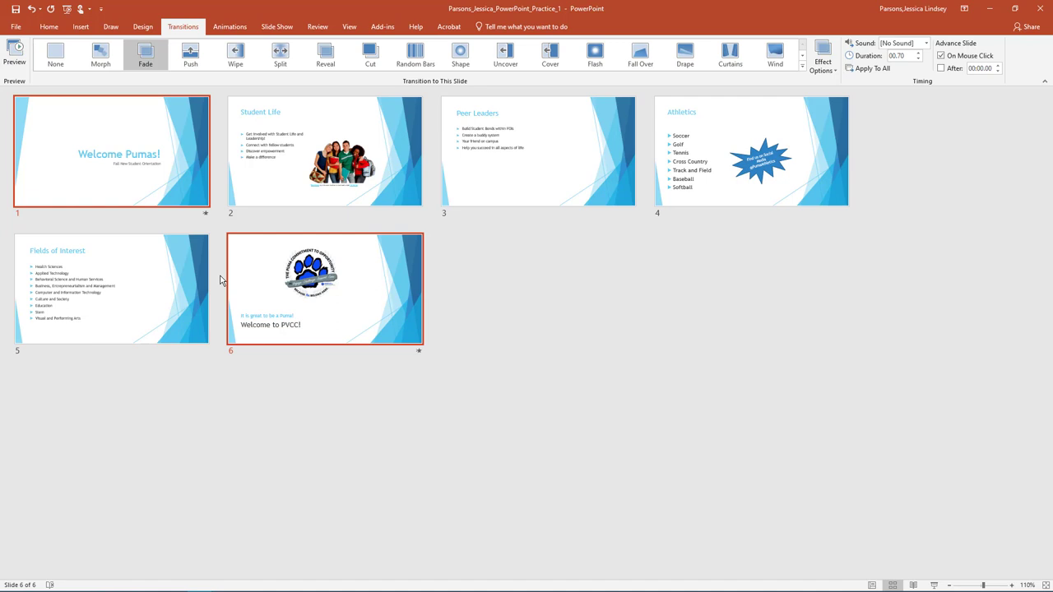
# - Return to Normal view and apply the Reveal transition to slides 2 through 5
pyautogui.click(739, 167)
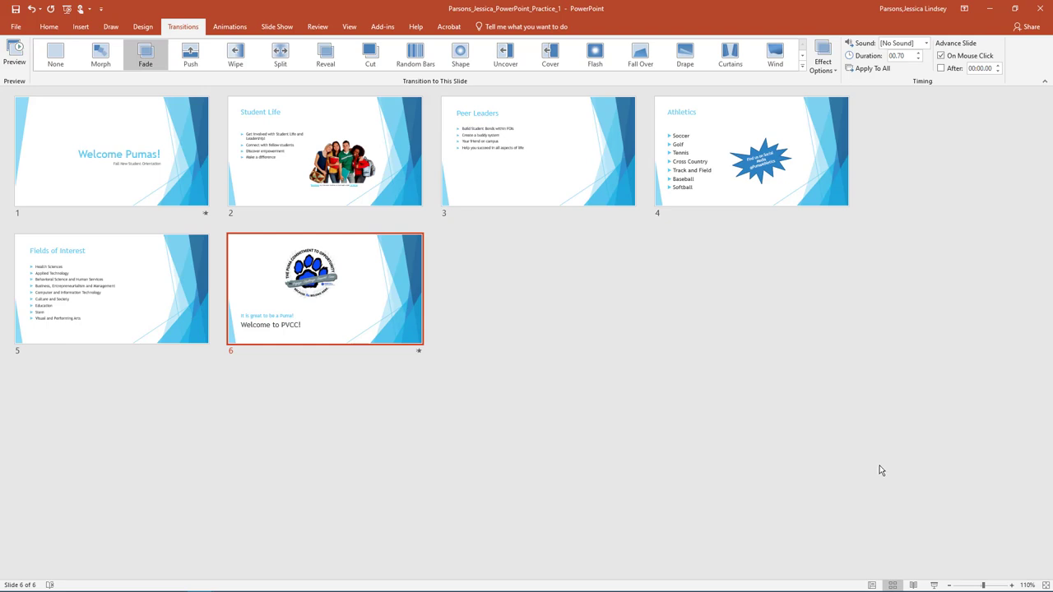
pyautogui.click(345, 29)
pyautogui.click(14, 56)
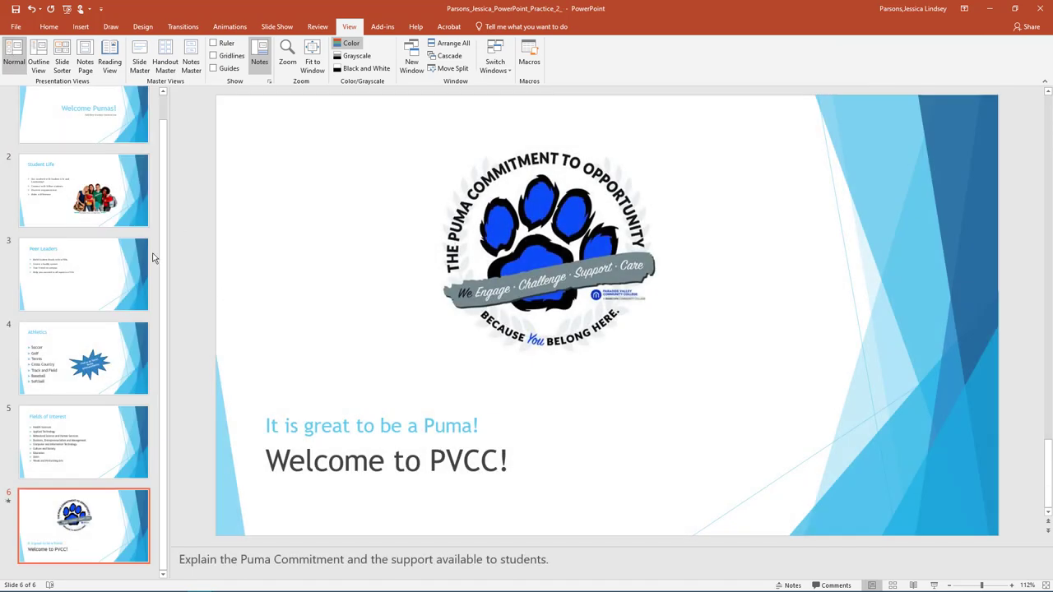
pyautogui.click(113, 220)
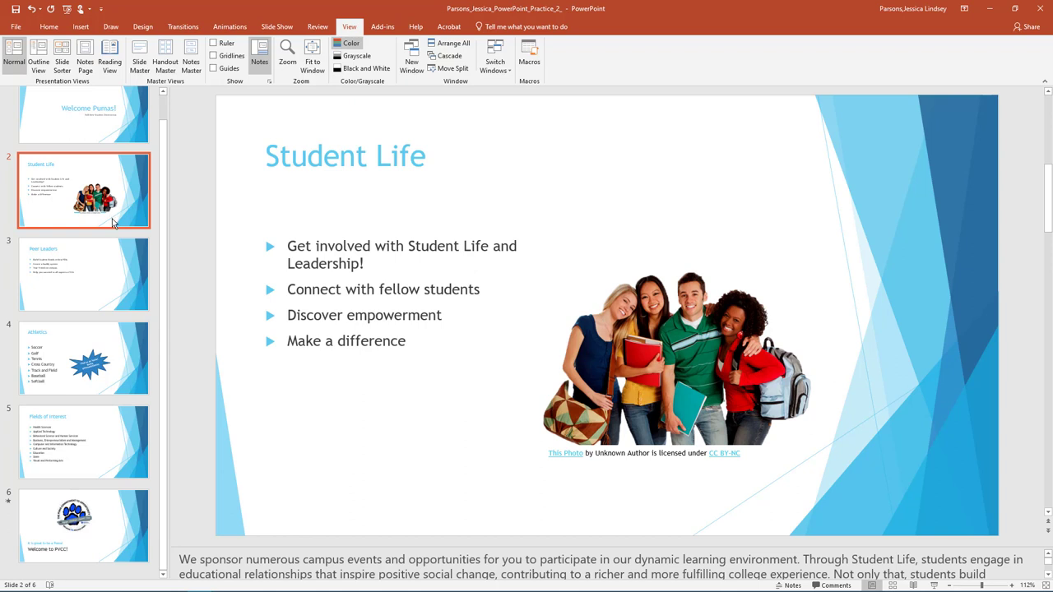
pyautogui.keyDown('shift'); pyautogui.click(68, 415); pyautogui.keyUp('shift')
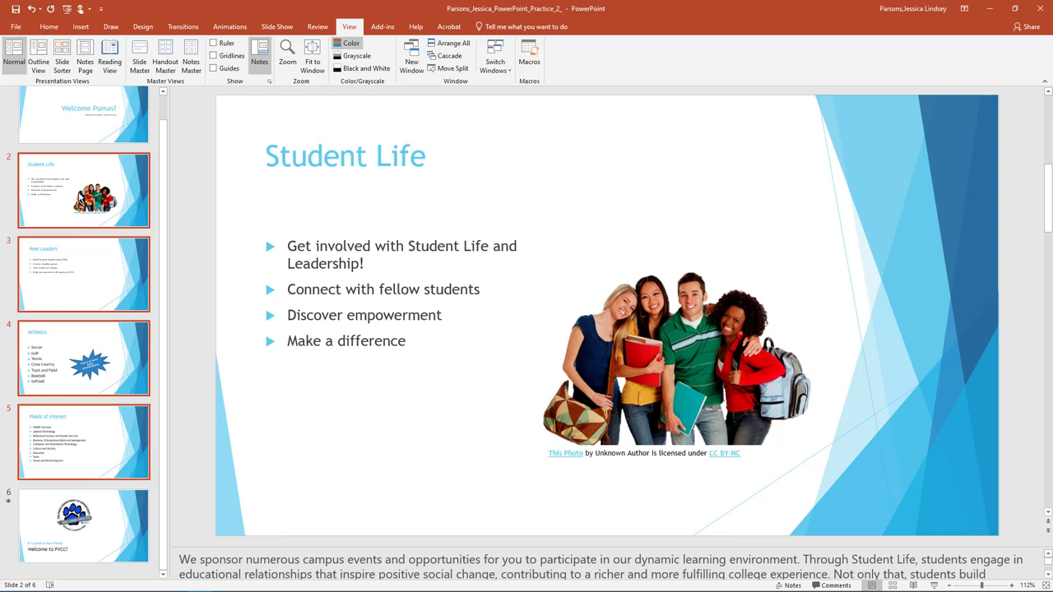
pyautogui.click(195, 31)
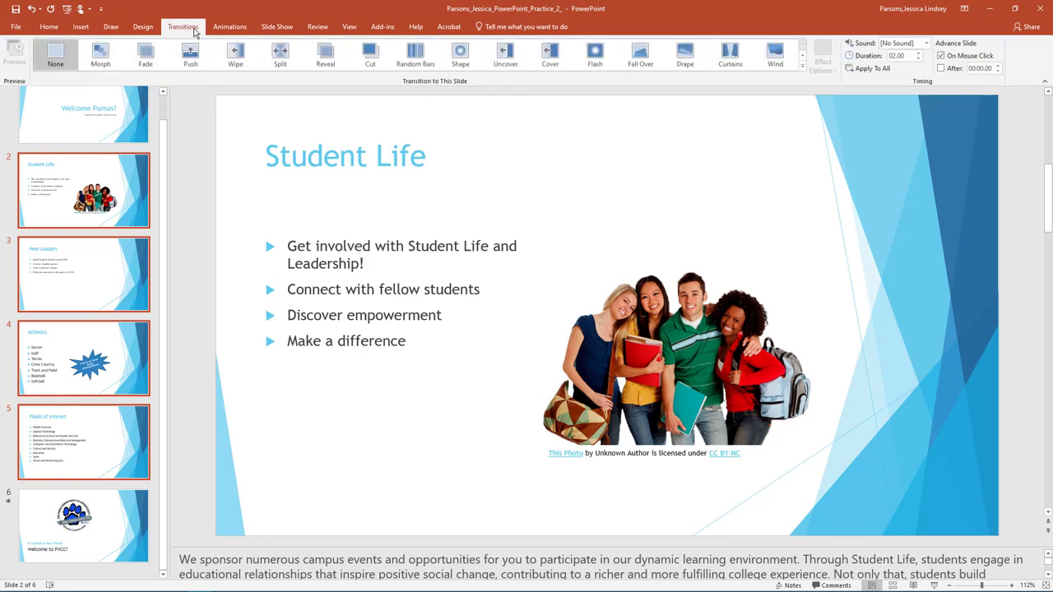
pyautogui.click(326, 57)
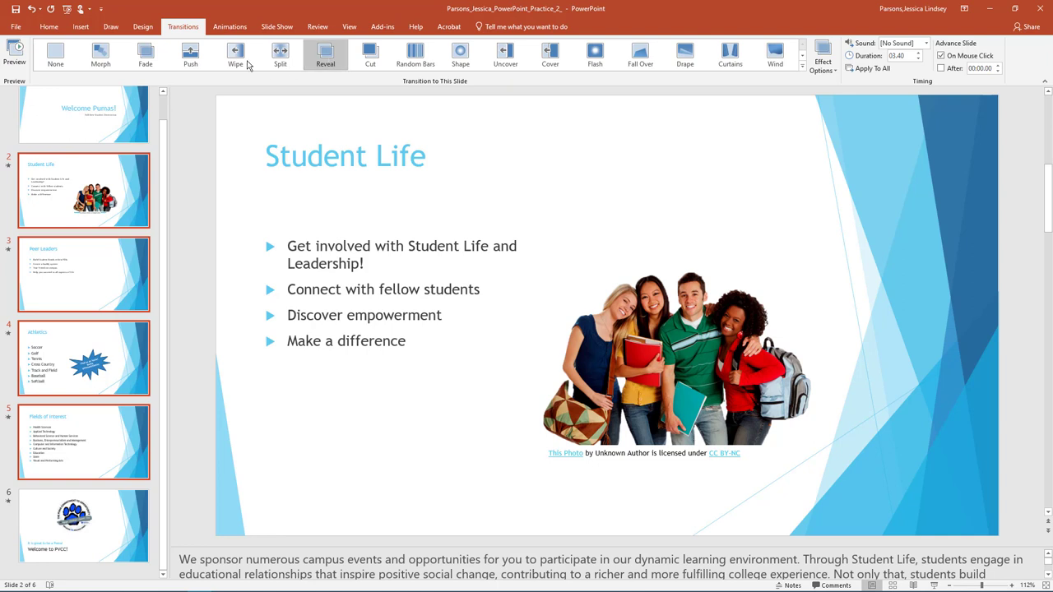
# - Set the font size of all four bullets on the Peer Leaders slide to 28
pyautogui.click(118, 125)
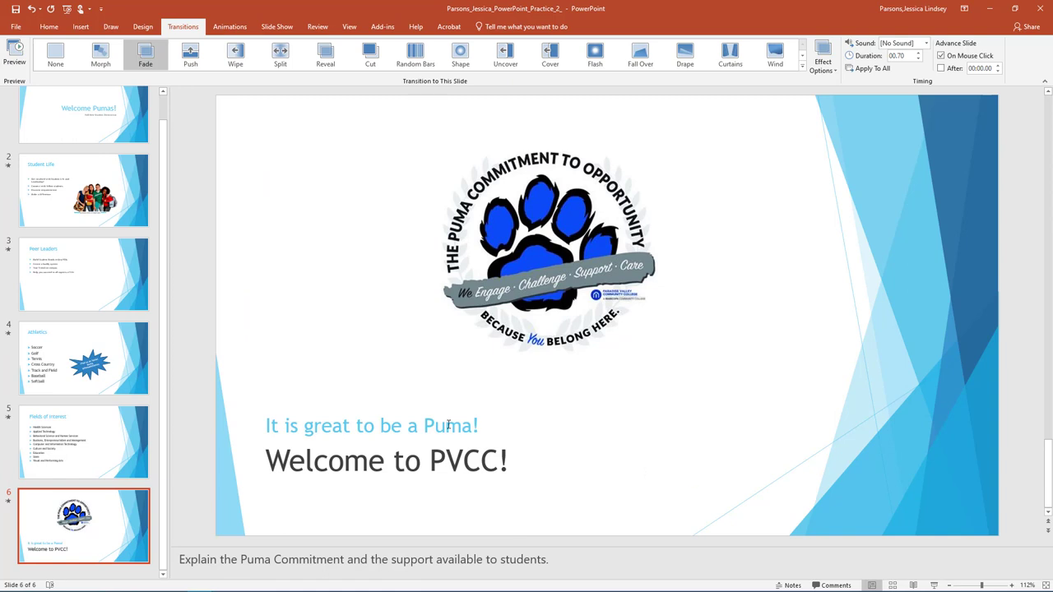
pyautogui.click(130, 283)
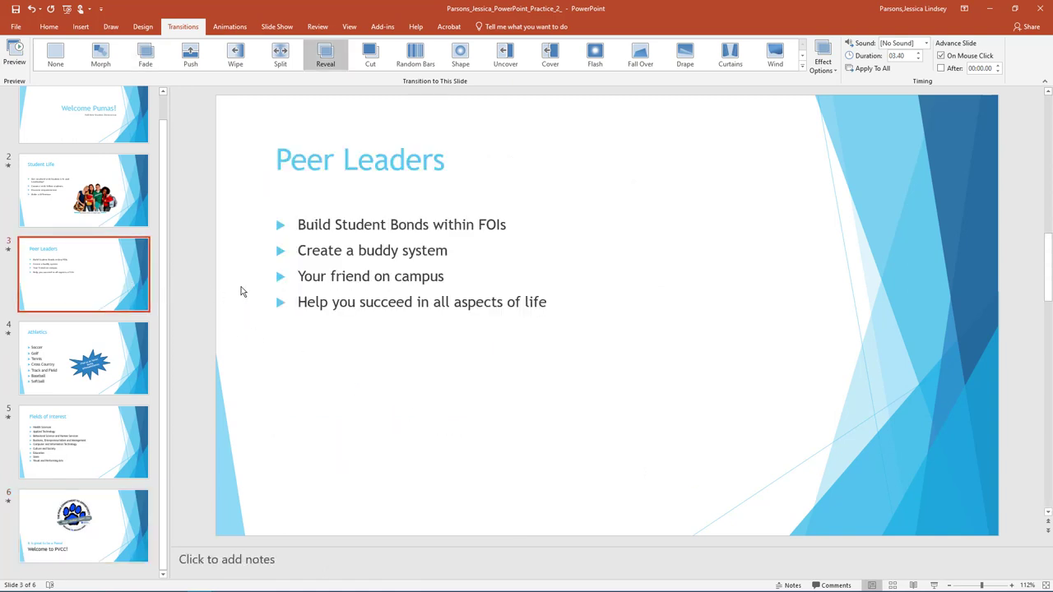
pyautogui.click(517, 285)
pyautogui.moveTo(547, 302); pyautogui.dragTo(317, 215)
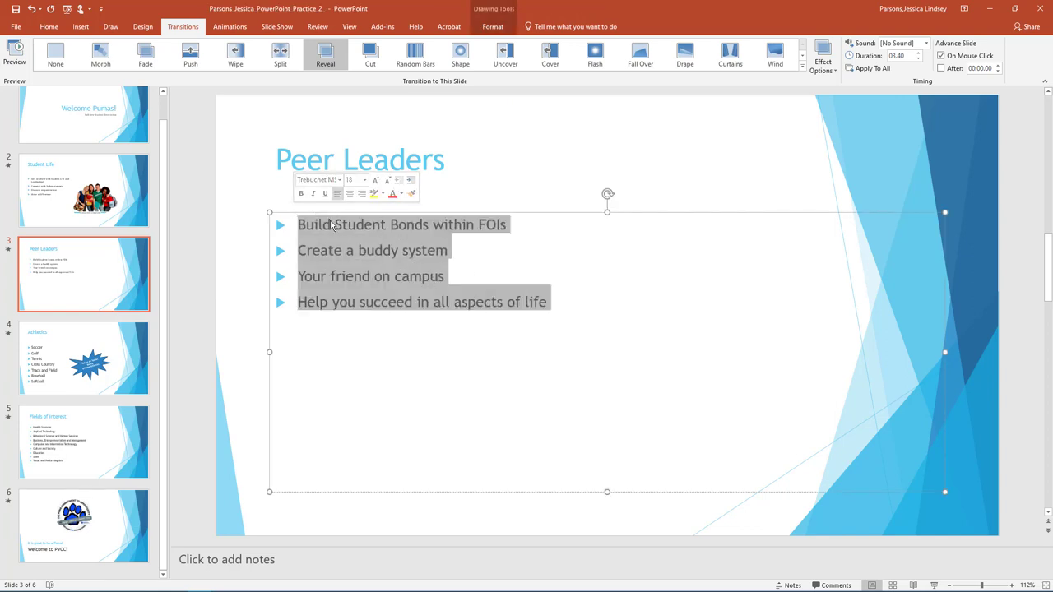
pyautogui.click(48, 26)
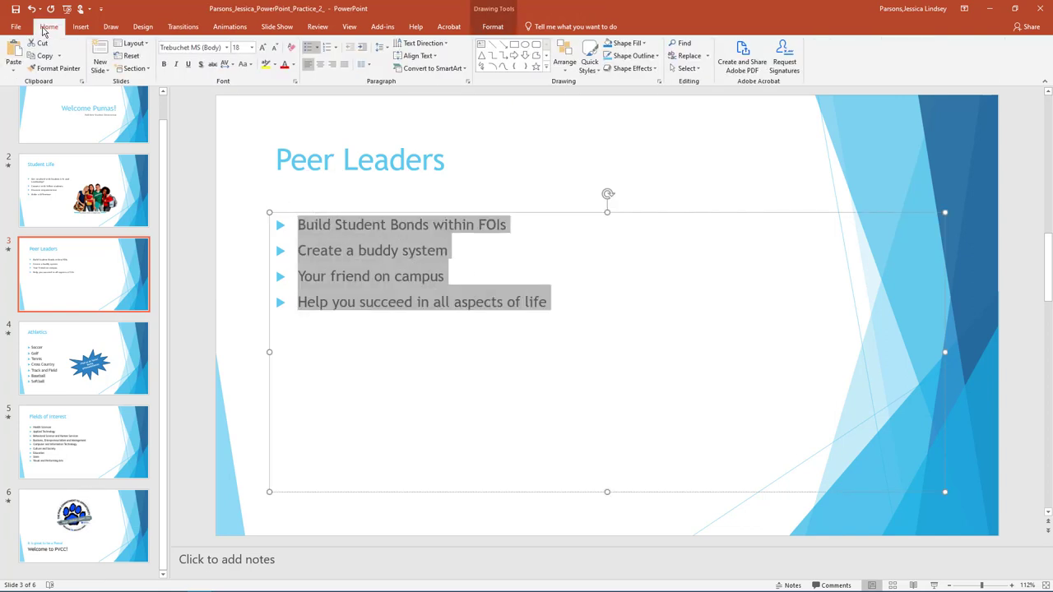
pyautogui.click(261, 47)
pyautogui.click(262, 47)
pyautogui.click(261, 47)
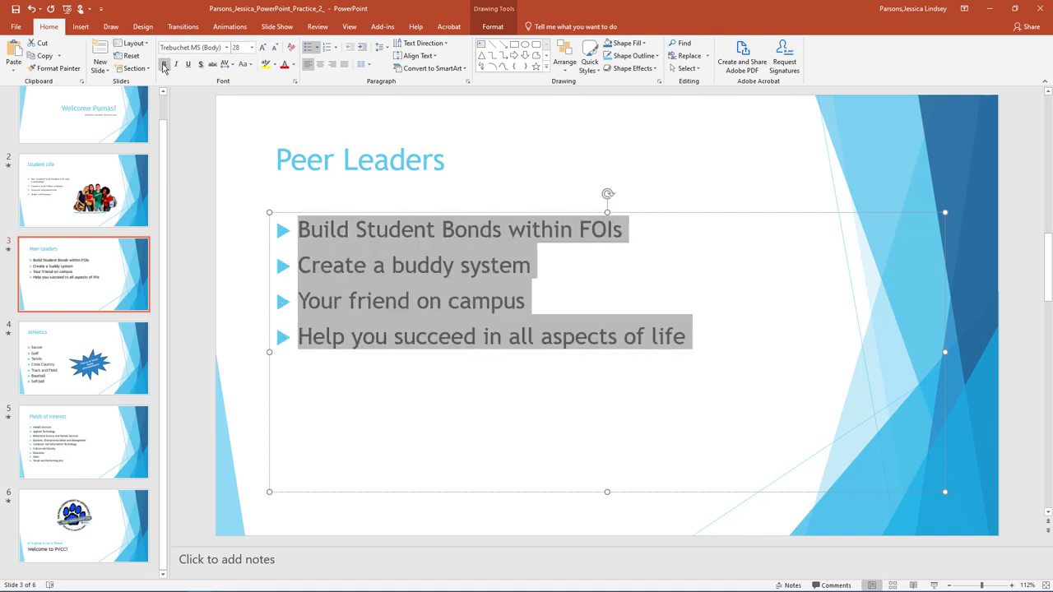
pyautogui.click(230, 192)
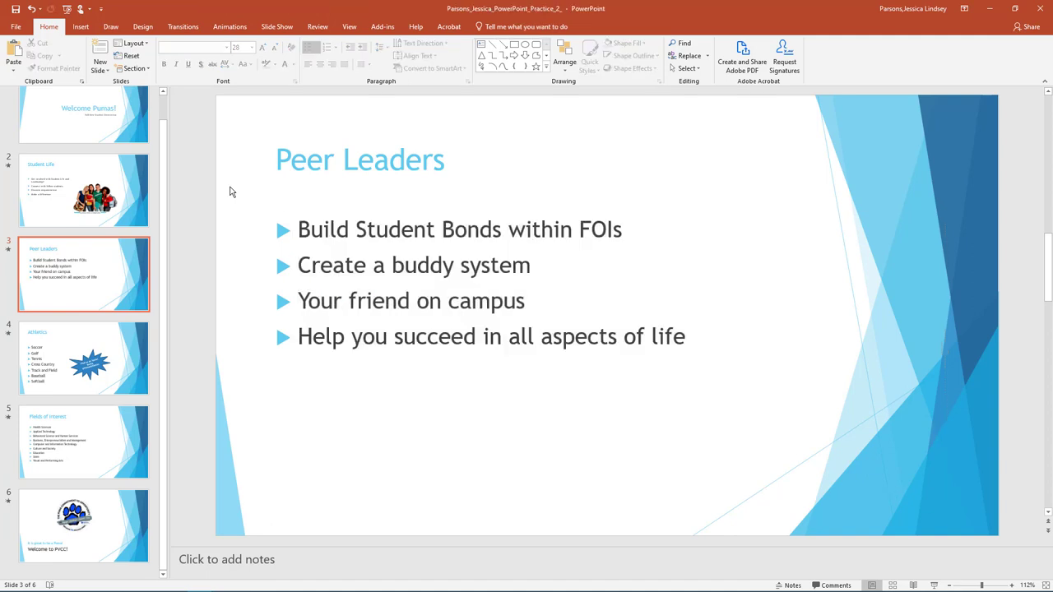
# - Insert the graduation-caps photo from an online picture search for "college" and place it at reduced size below the Peer Leaders bullets
pyautogui.click(82, 27)
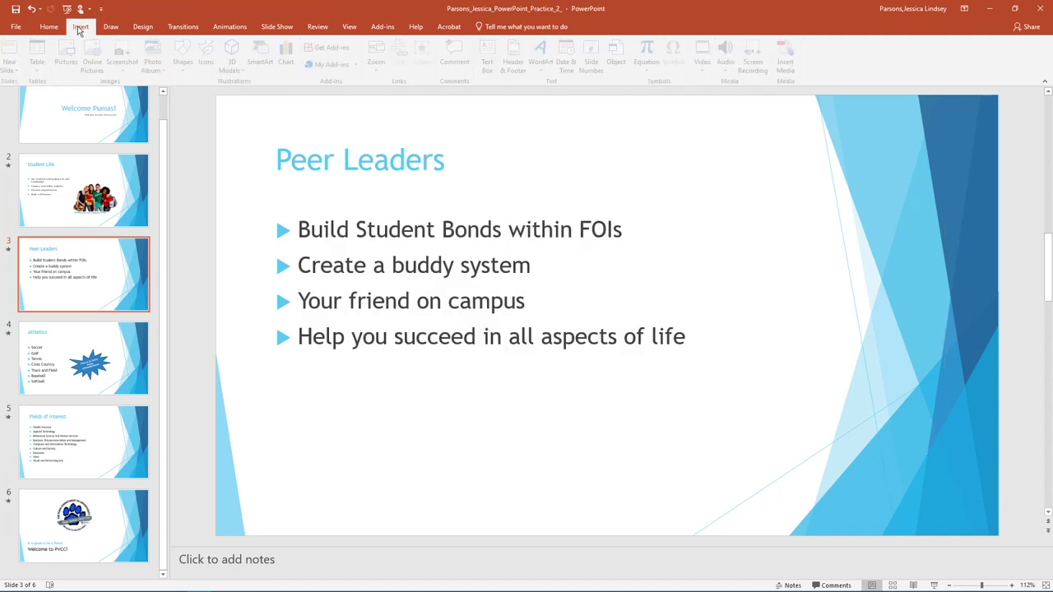
pyautogui.click(95, 55)
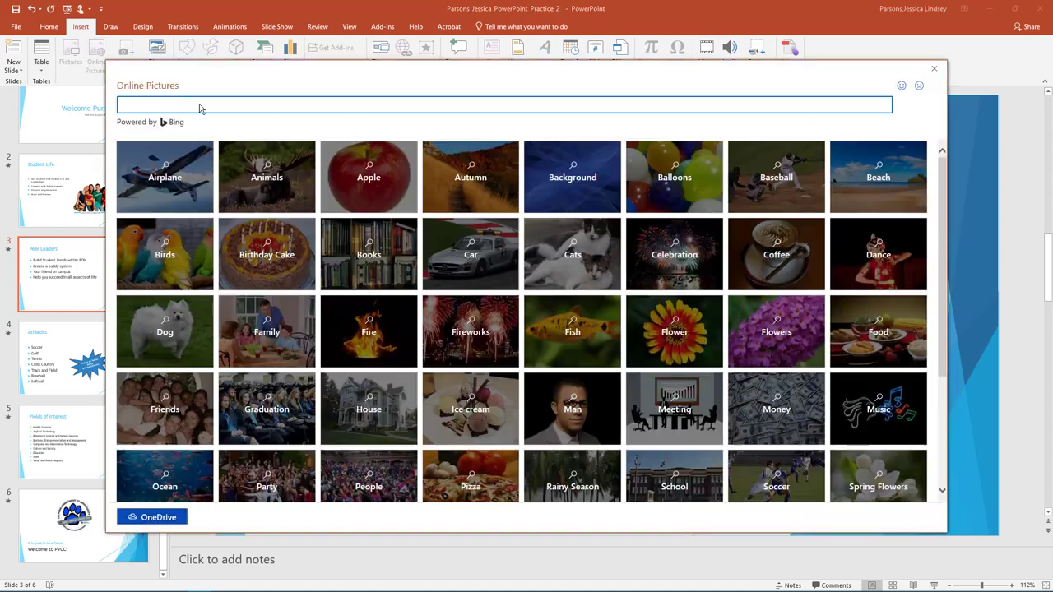
pyautogui.write('college')
pyautogui.press('Return')
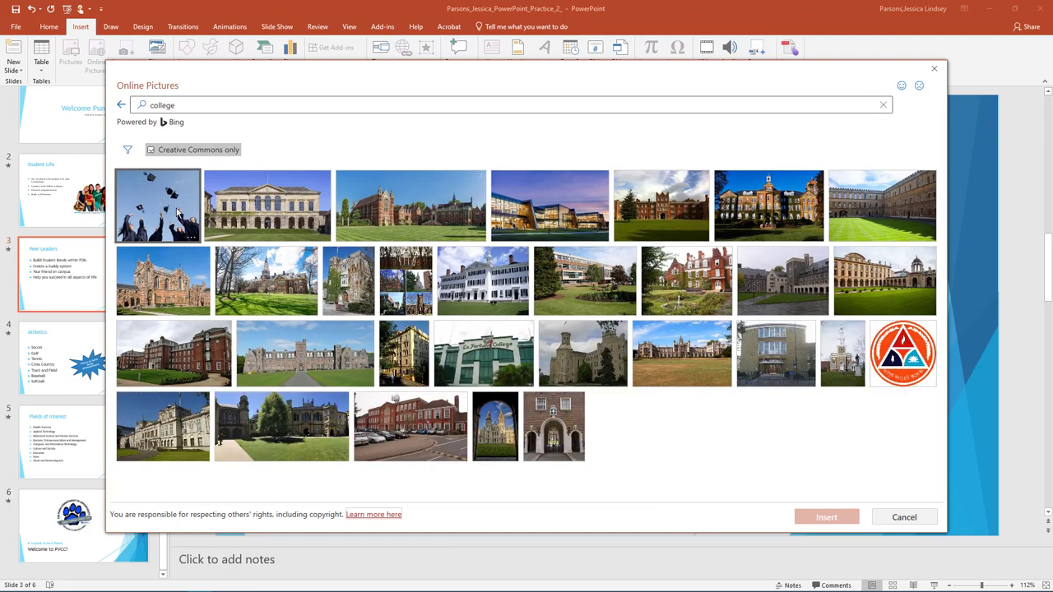
pyautogui.click(170, 220)
pyautogui.click(827, 517)
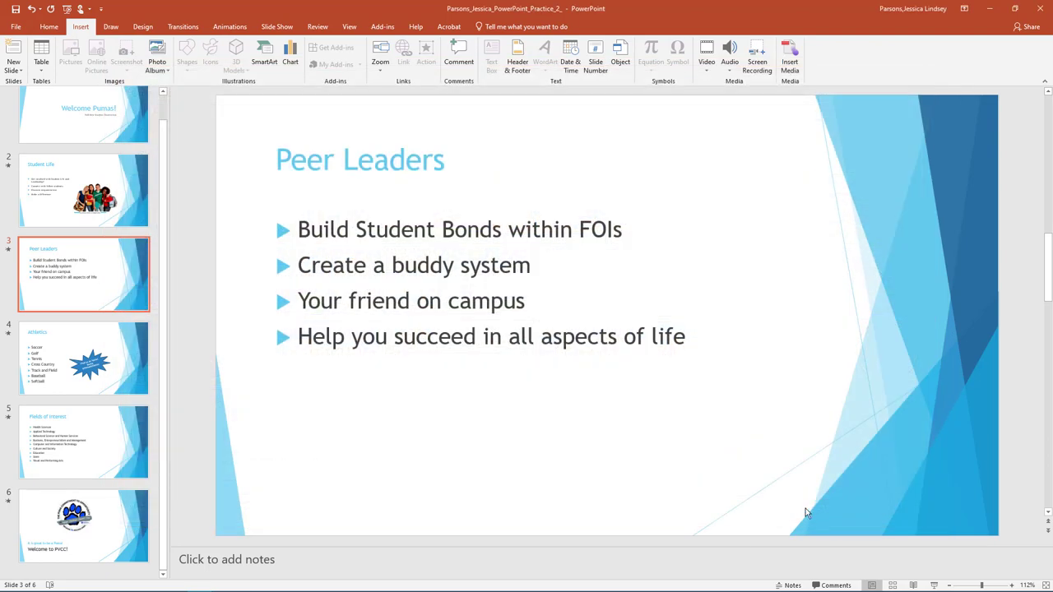
pyautogui.moveTo(626, 325); pyautogui.dragTo(810, 304)
pyautogui.moveTo(751, 328); pyautogui.dragTo(338, 461)
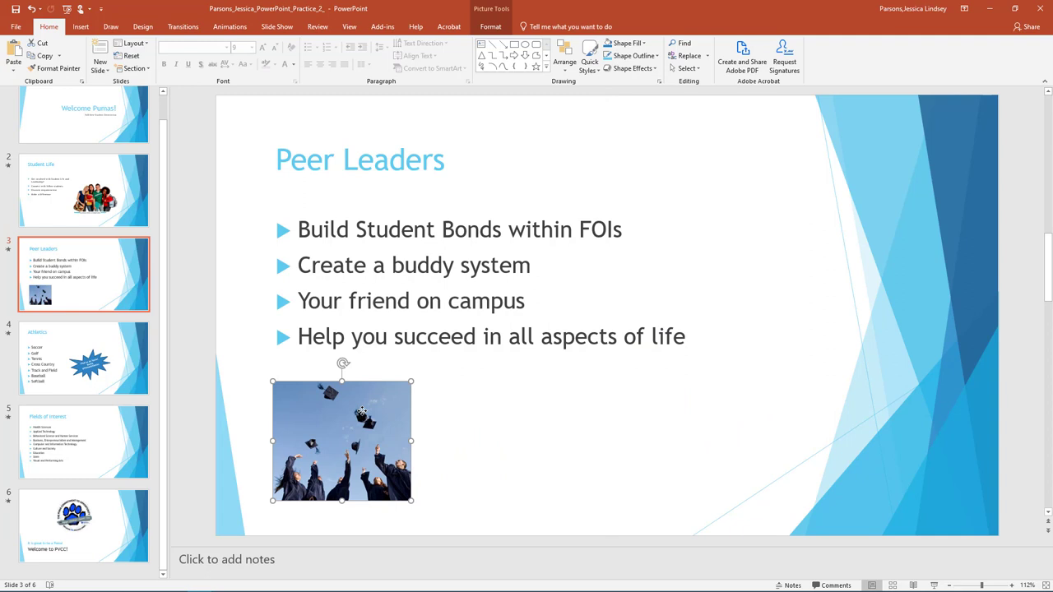
# - Apply the Fade animation to the graduation photo and add the Applause sound to the effect
pyautogui.click(223, 26)
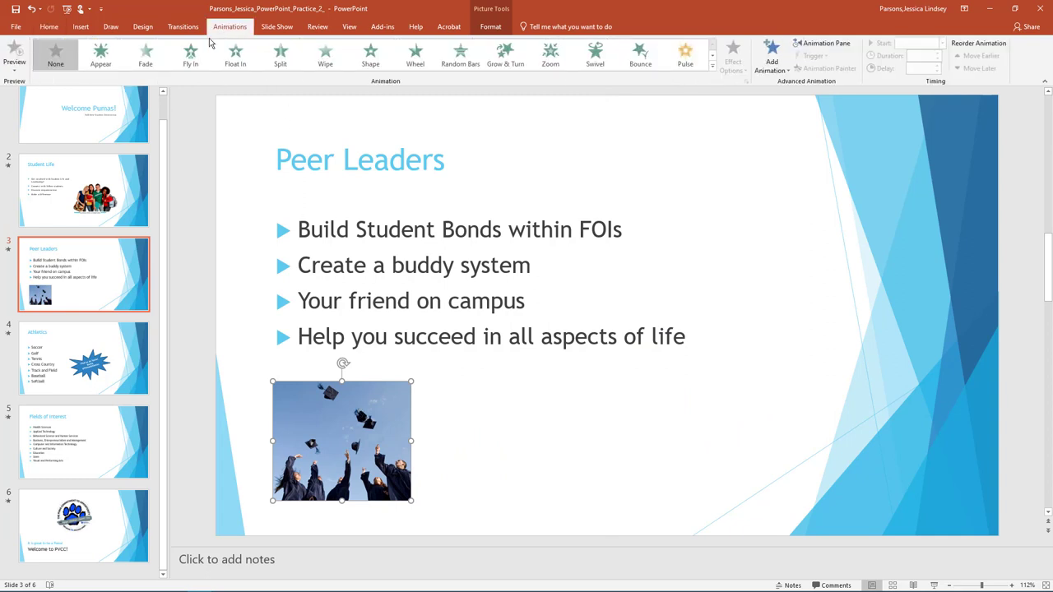
pyautogui.click(149, 57)
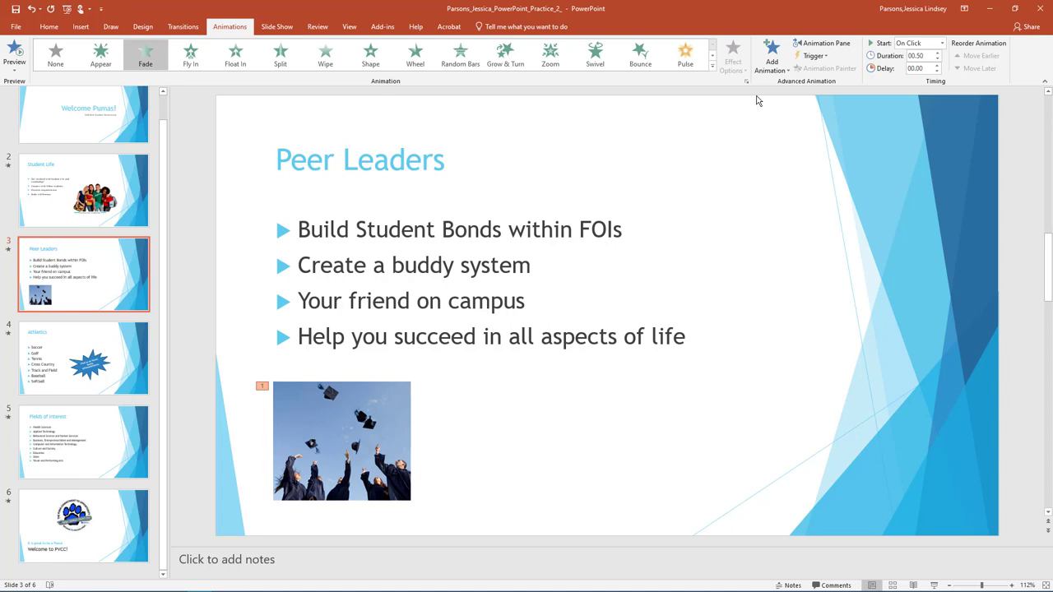
pyautogui.click(823, 44)
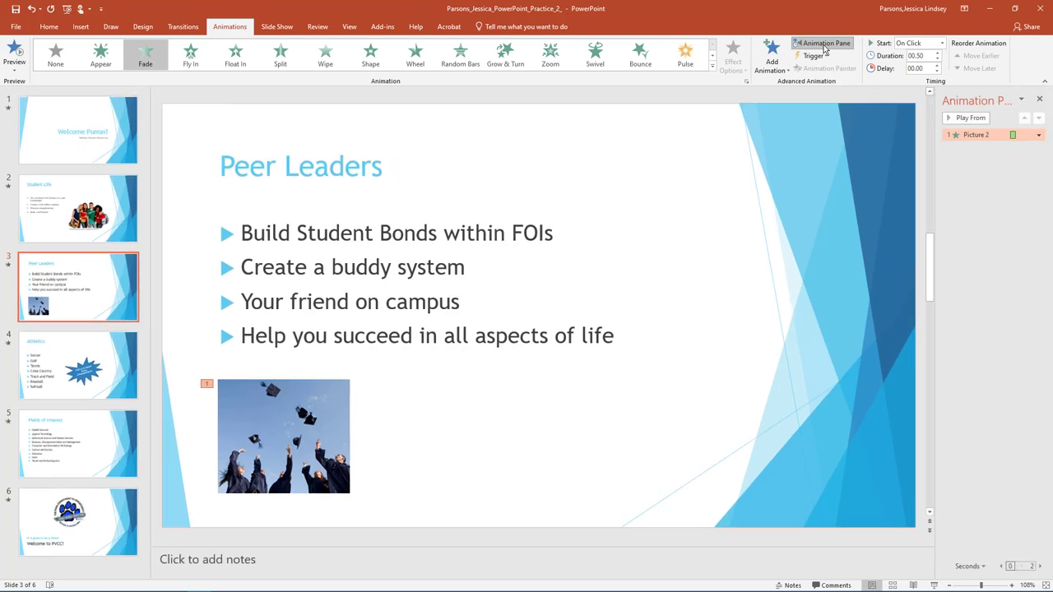
pyautogui.click(1038, 135)
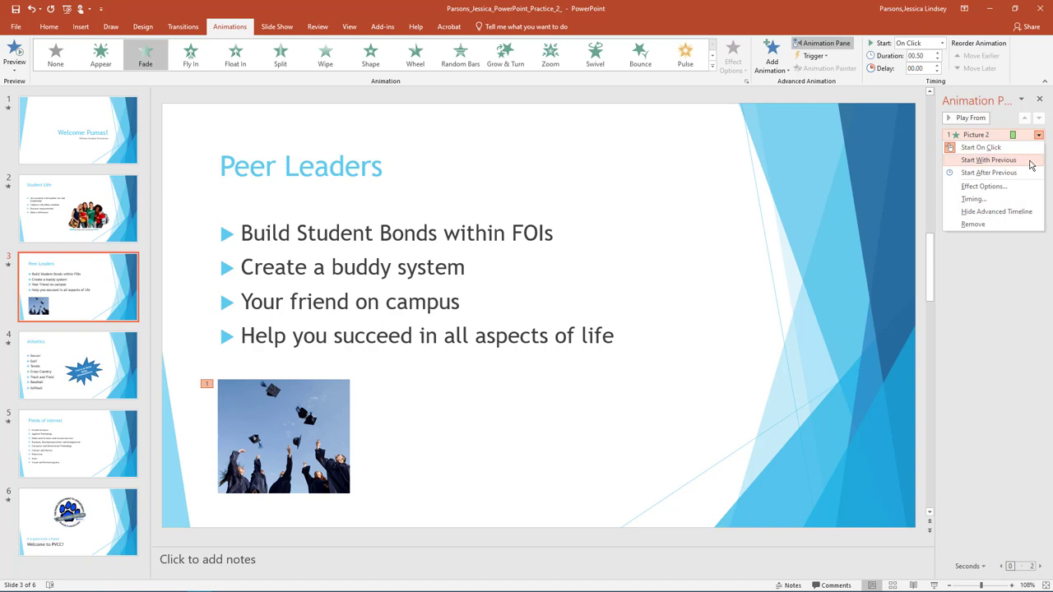
pyautogui.click(1022, 187)
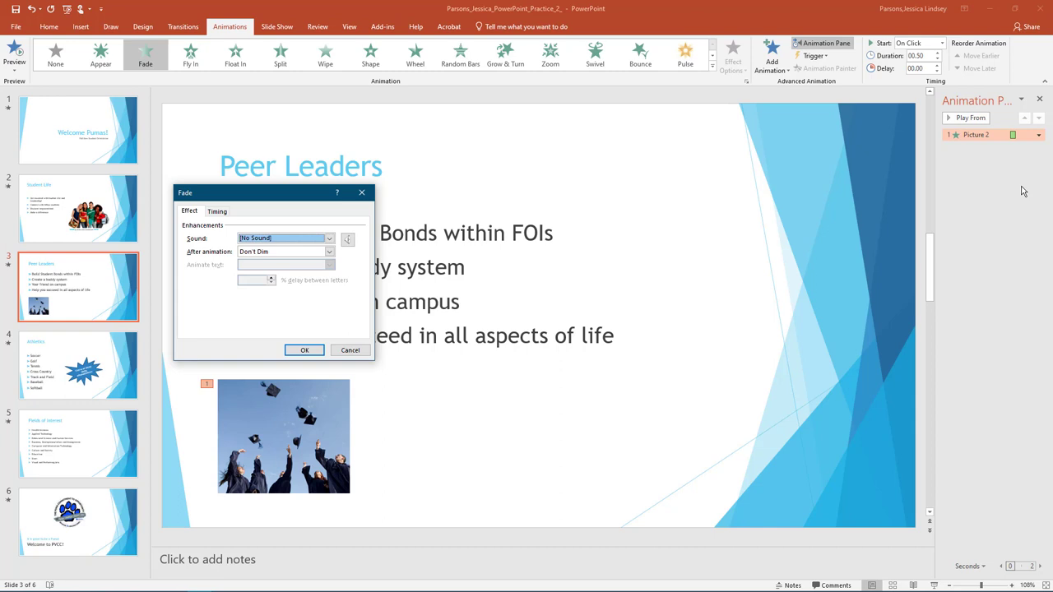
pyautogui.click(329, 239)
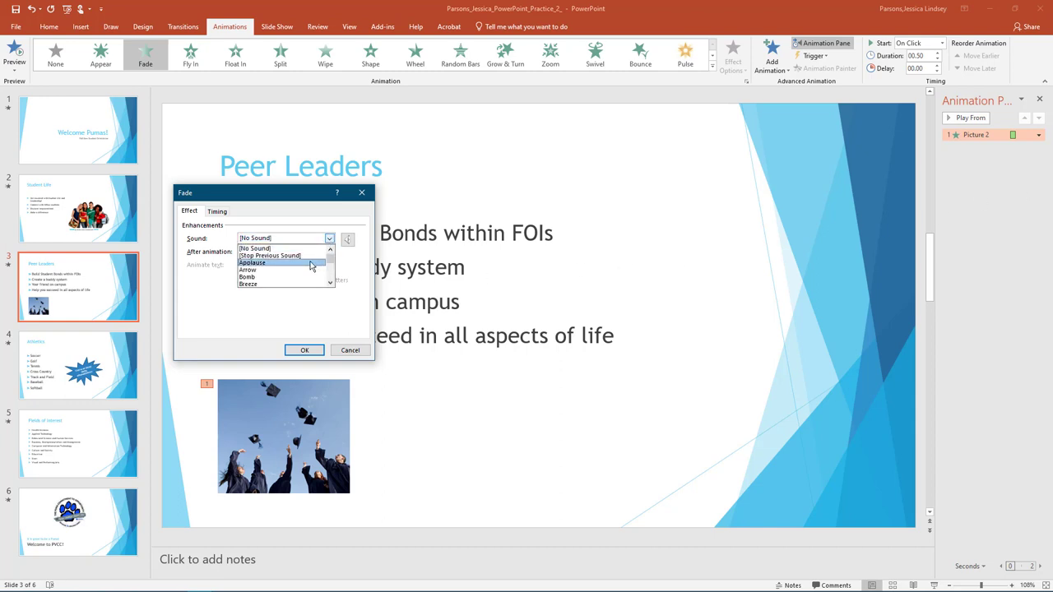
pyautogui.click(310, 263)
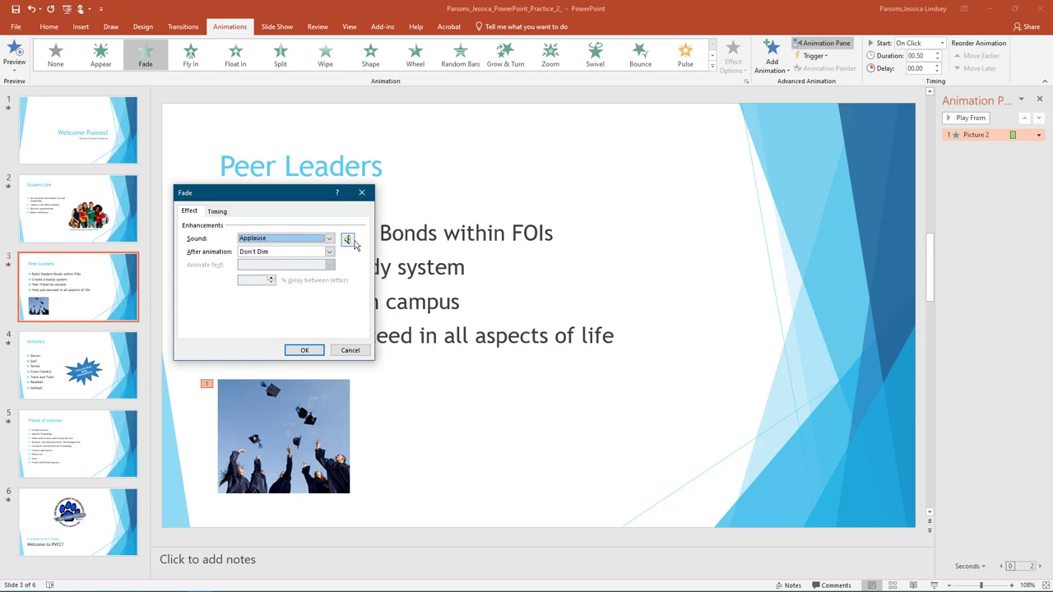
pyautogui.click(349, 240)
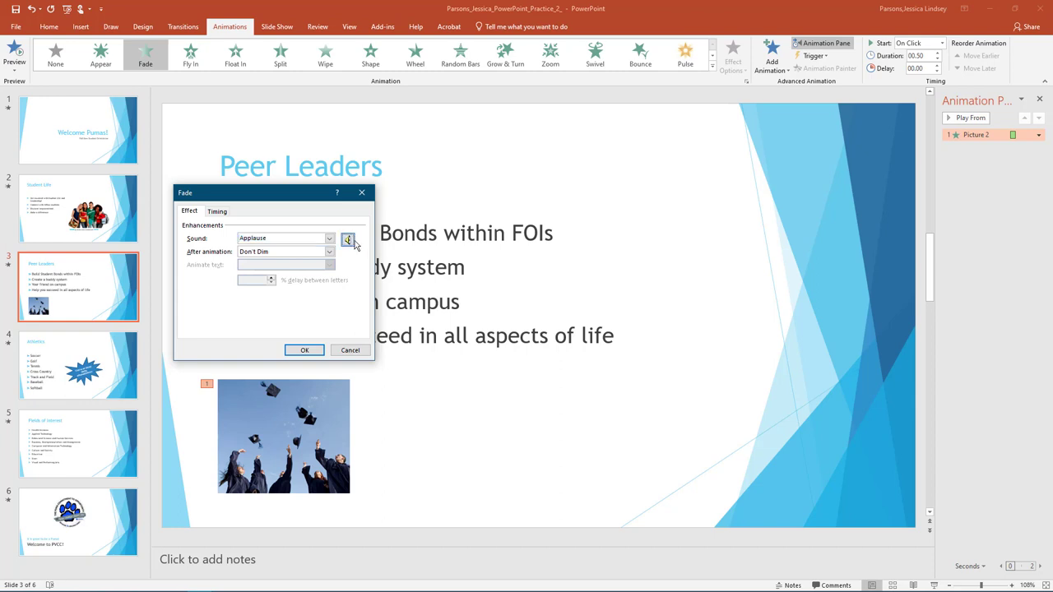
pyautogui.click(317, 311)
pyautogui.click(305, 352)
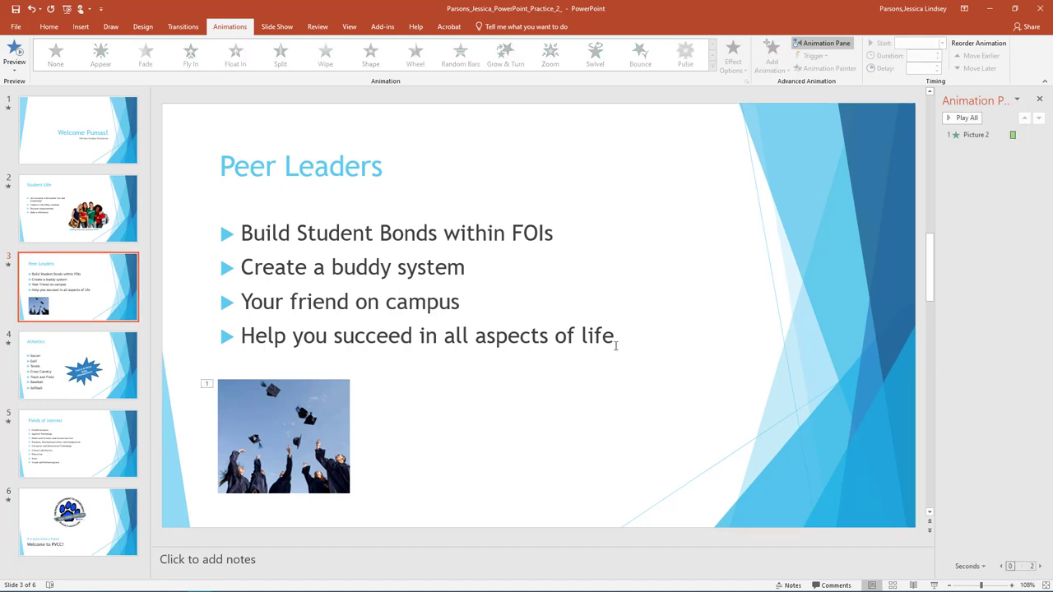
pyautogui.click(1038, 99)
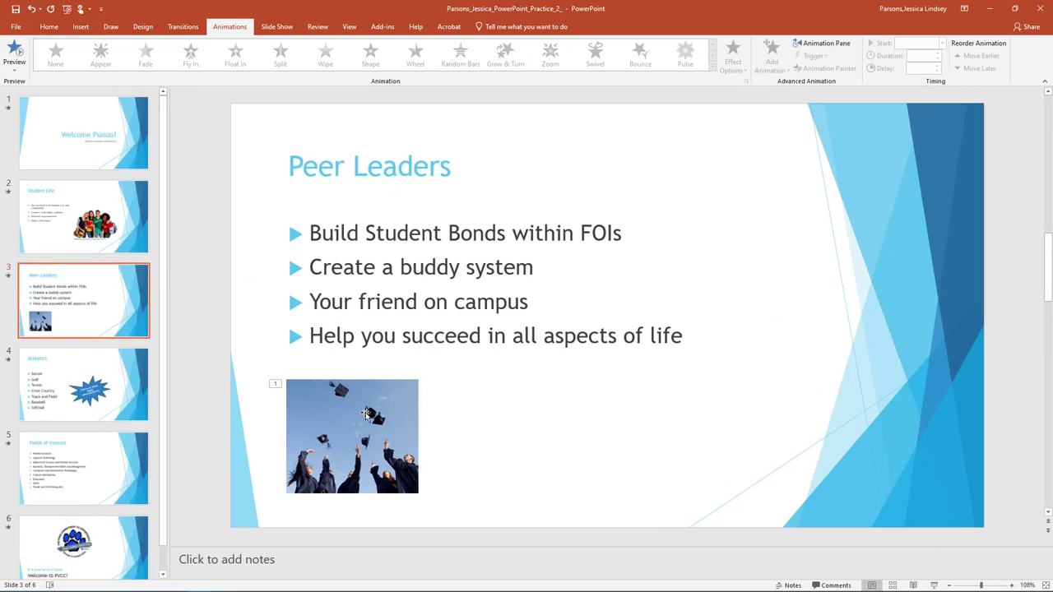
# - Set the font size of the bulleted list on the Fields of Interest slide to 24
pyautogui.scroll(-2, 317, 429)
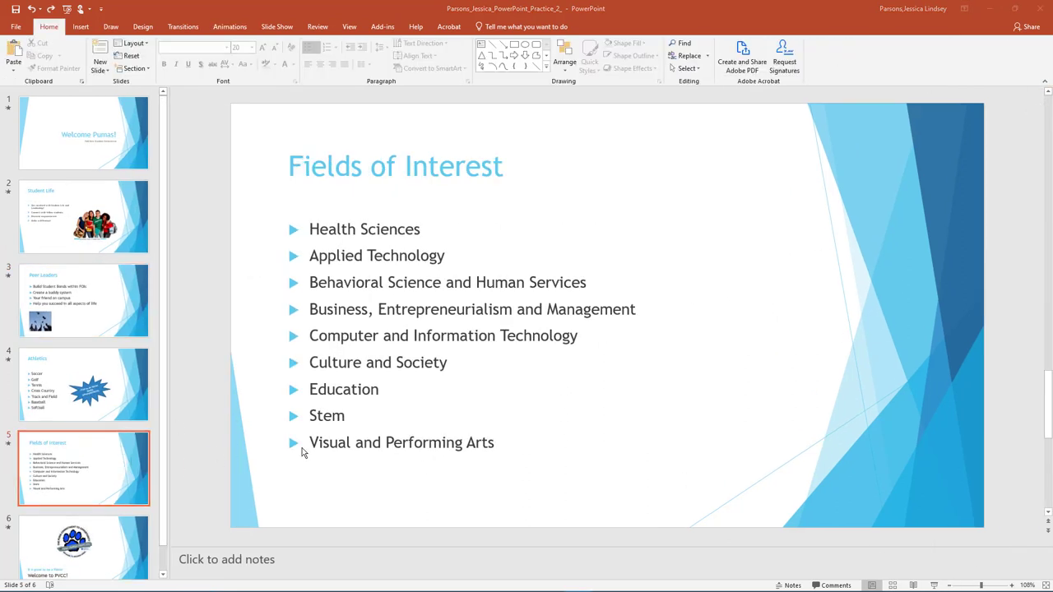
pyautogui.moveTo(507, 444); pyautogui.dragTo(321, 233)
pyautogui.click(252, 47)
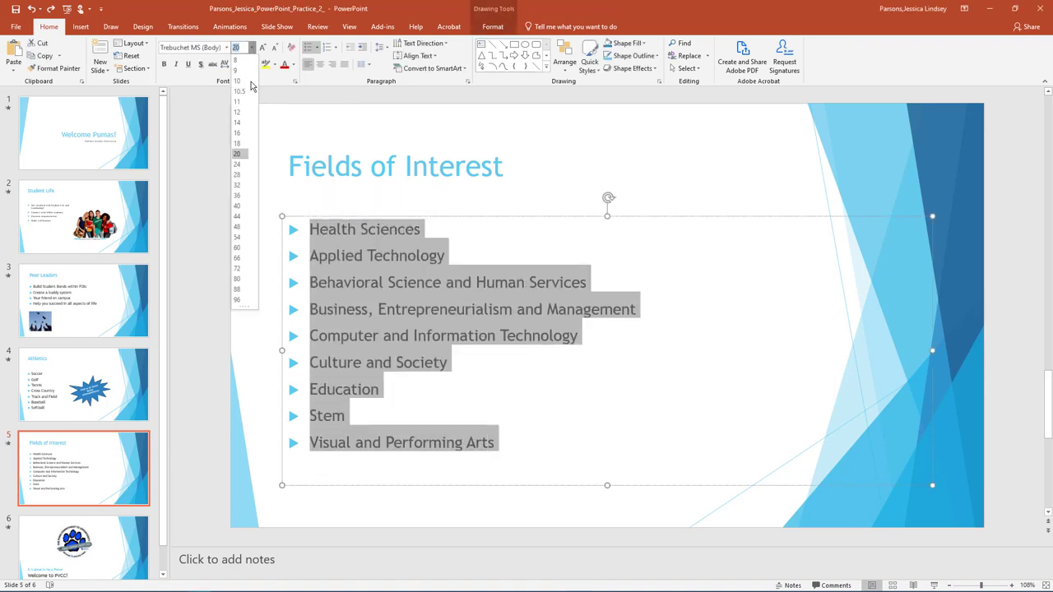
pyautogui.click(237, 164)
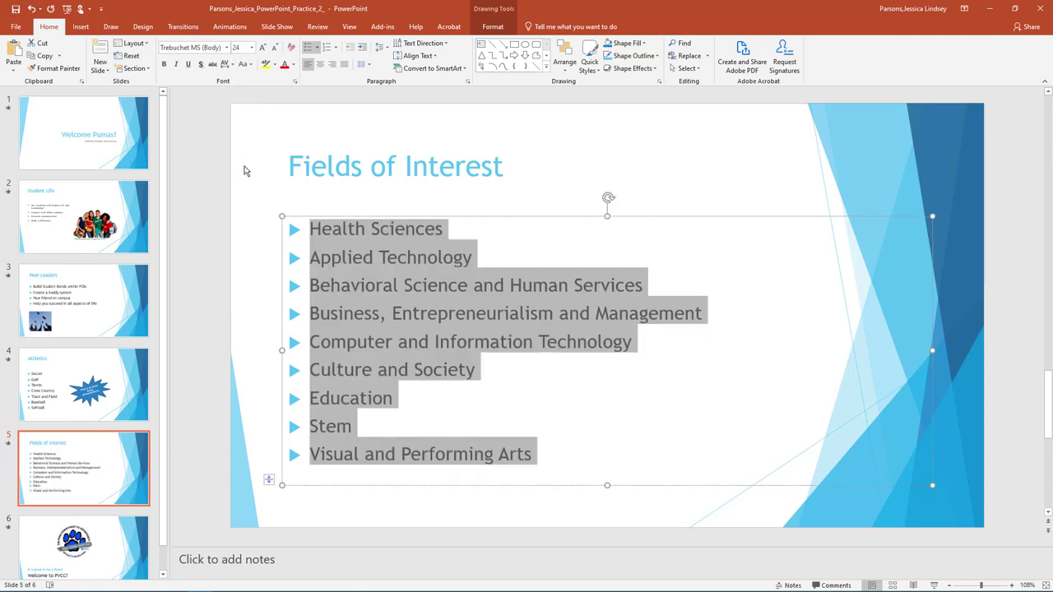
pyautogui.click(238, 186)
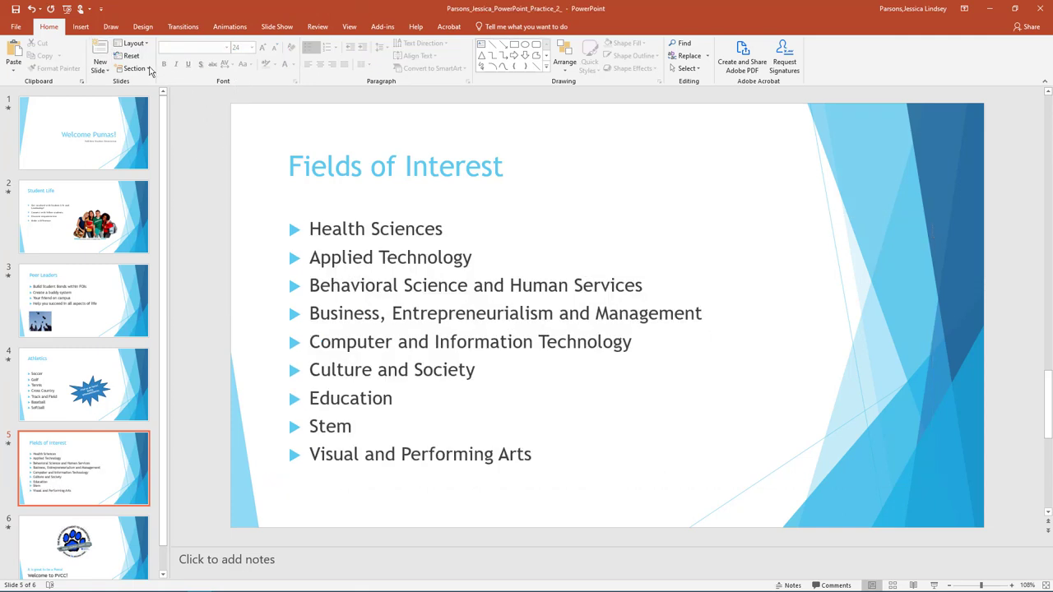
# - Insert the picture PowerPoint_Practice_2_step20 from the BPC110 folder and place it beside the last bullets of the Fields of Interest list
pyautogui.click(83, 28)
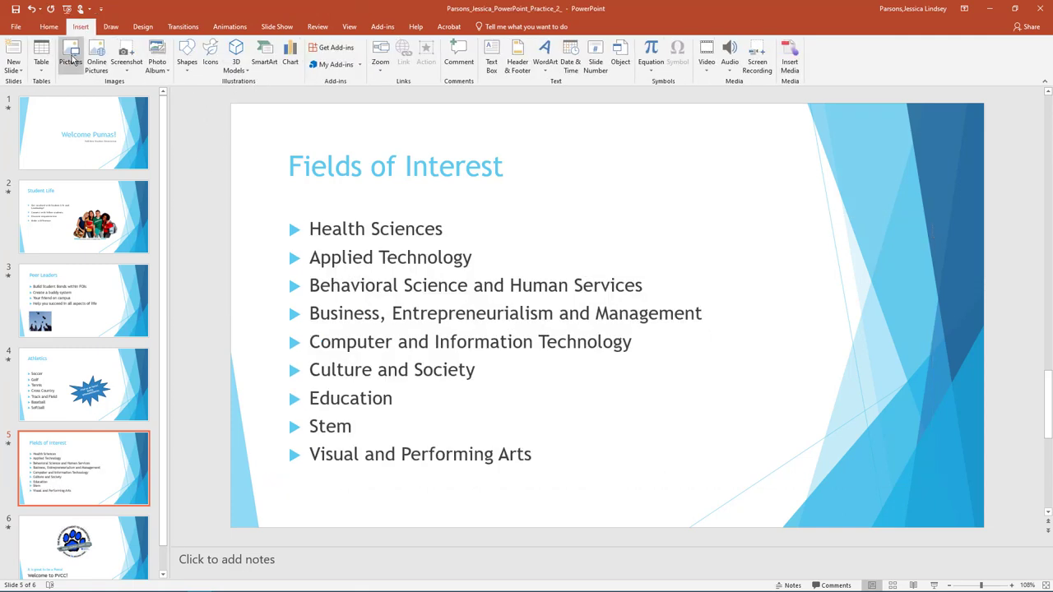
pyautogui.click(72, 59)
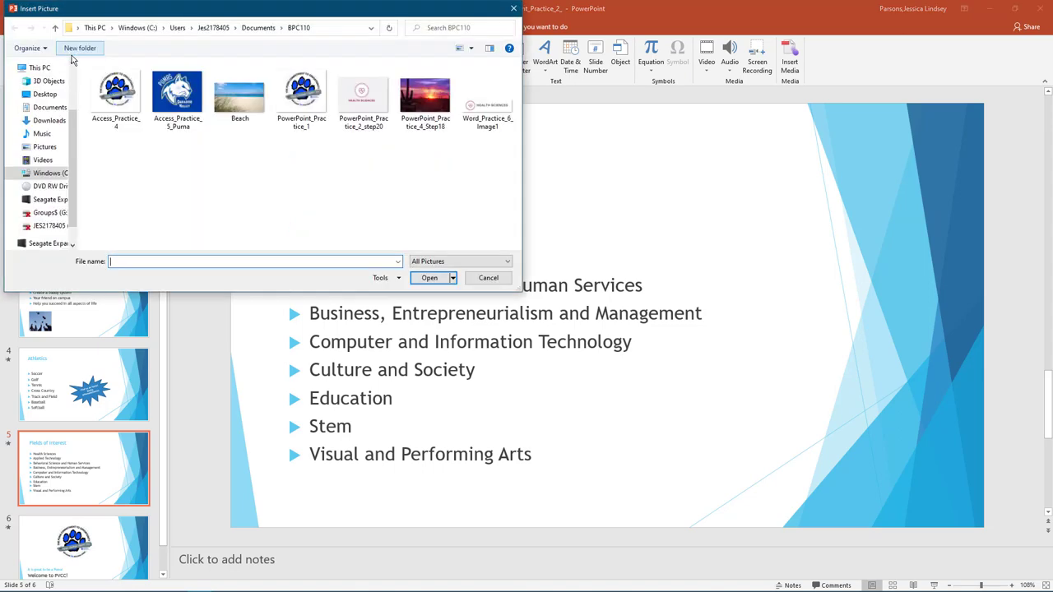
pyautogui.click(366, 111)
pyautogui.click(424, 277)
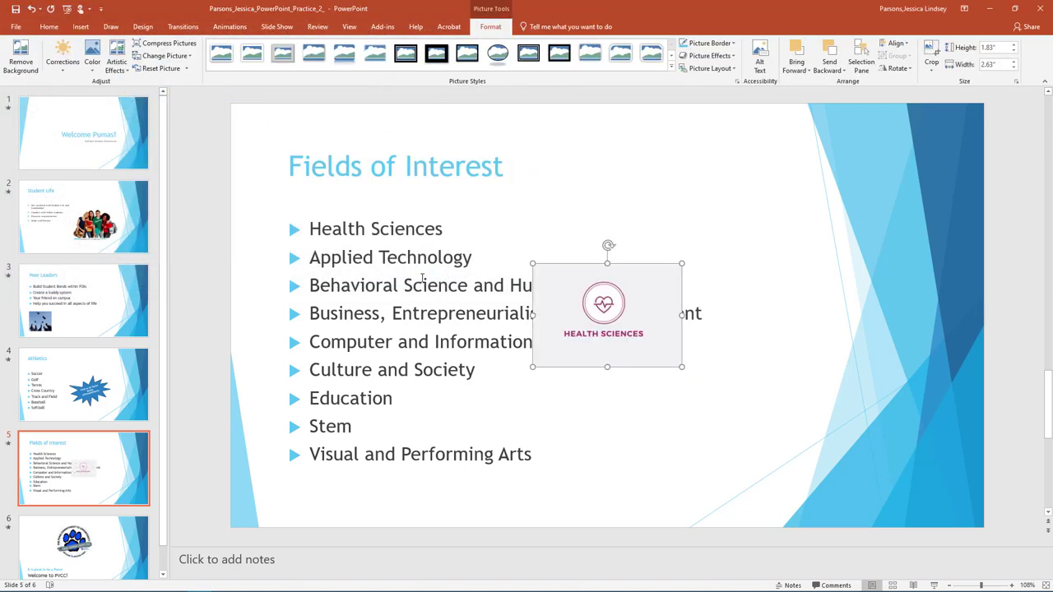
pyautogui.moveTo(620, 294)
pyautogui.mouseDown()
pyautogui.moveTo(646, 385)
pyautogui.moveTo(636, 405)
pyautogui.mouseUp()
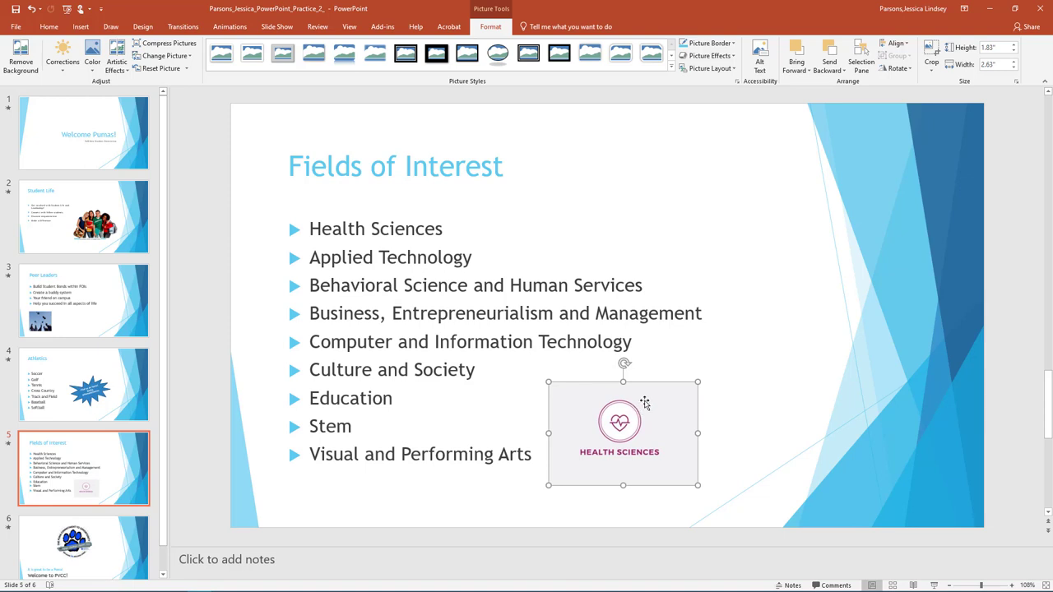
# - Crop the Health Sciences picture to an oval shape
pyautogui.click(929, 69)
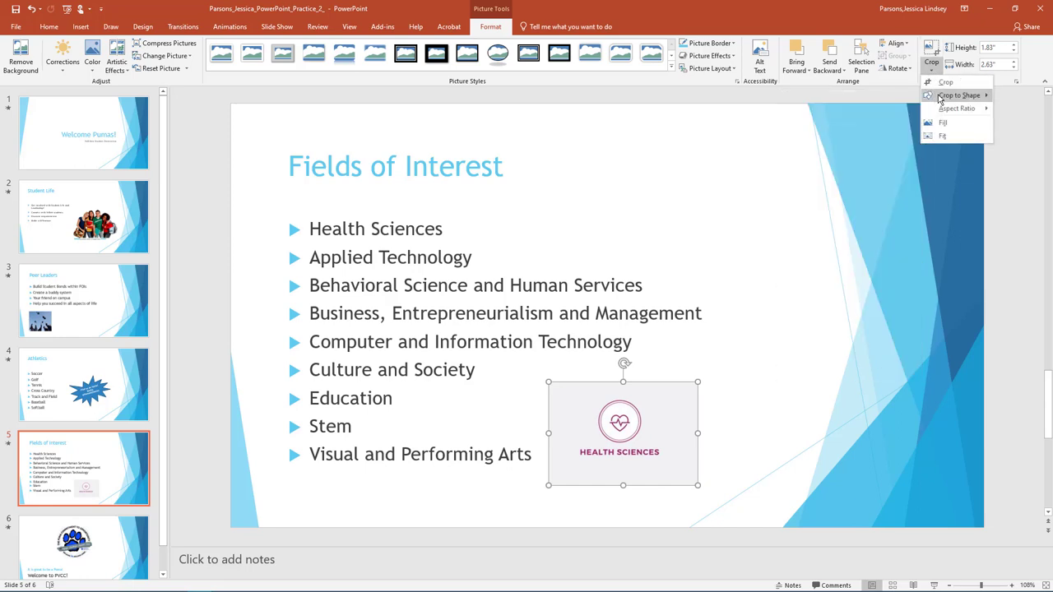
pyautogui.moveTo(938, 98)
pyautogui.click(784, 131)
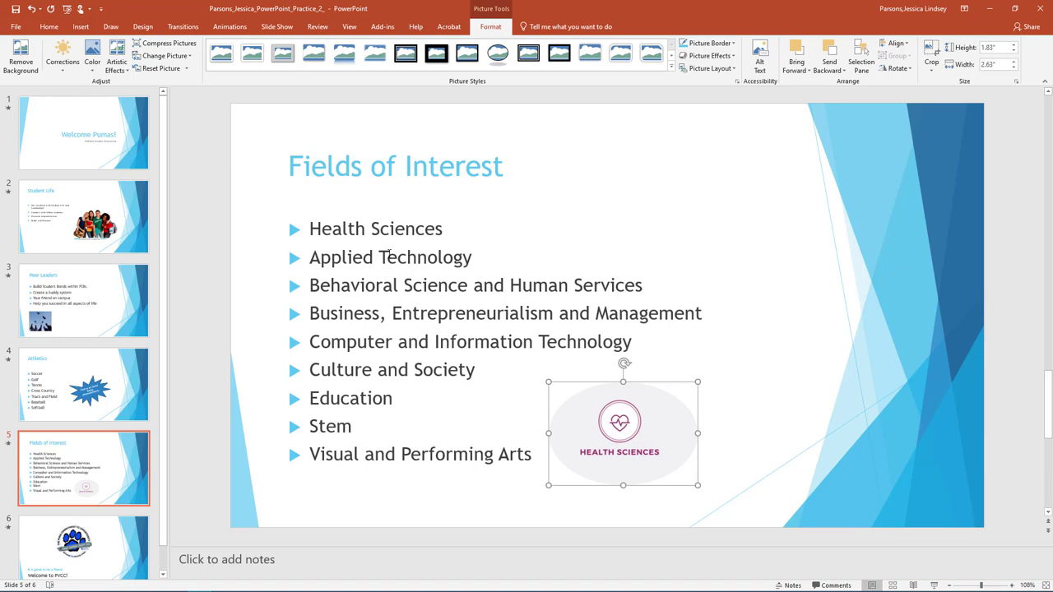
pyautogui.click(226, 262)
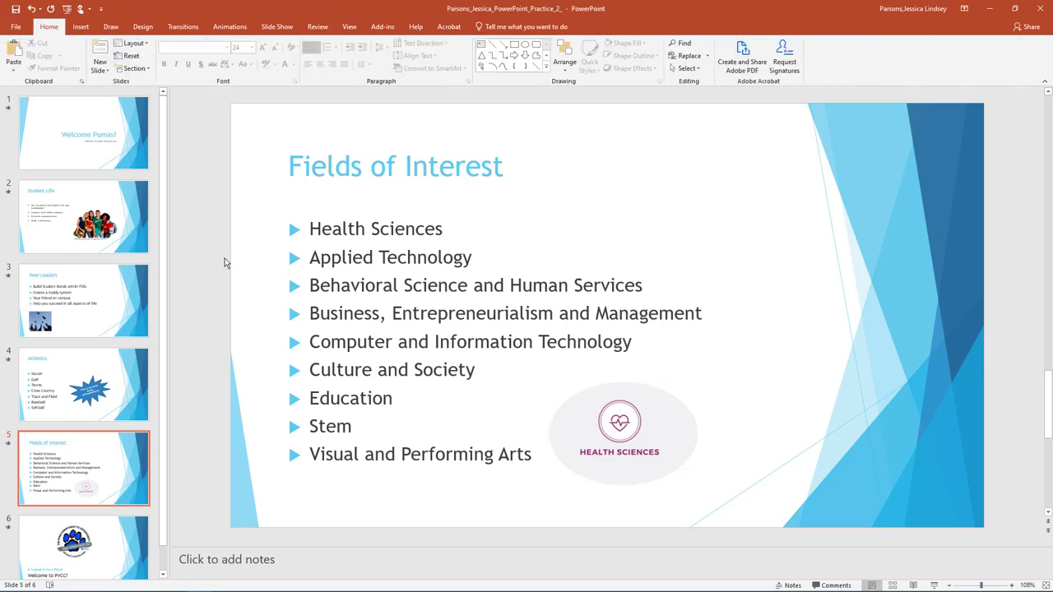